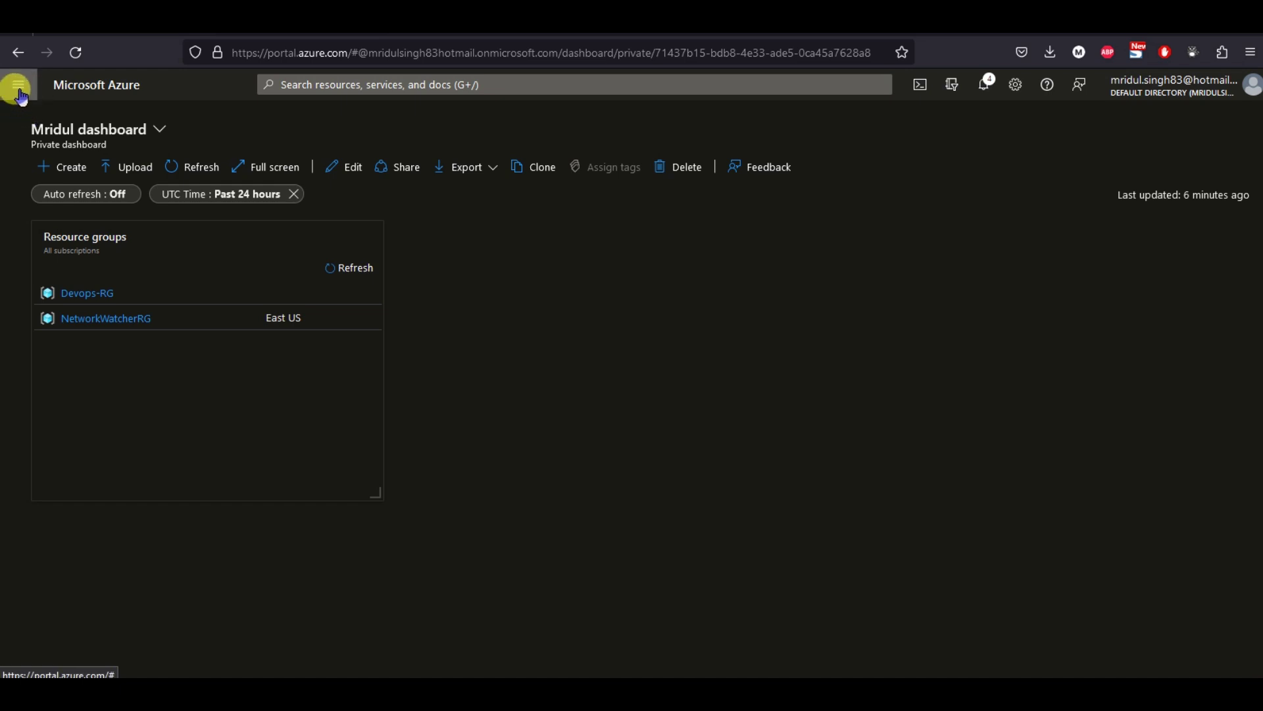
Go to Virtual machines, open WEB1 at full width, and scroll through its side menu.
left_click(19, 86)
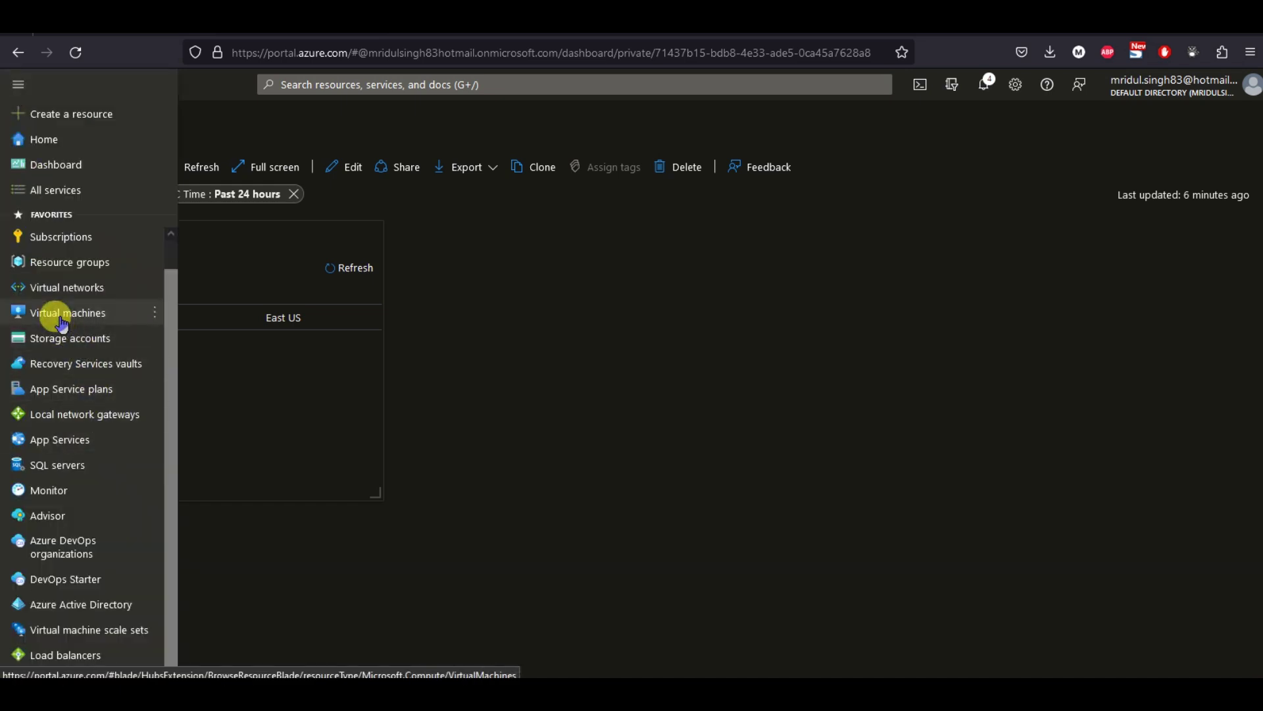
left_click(61, 321)
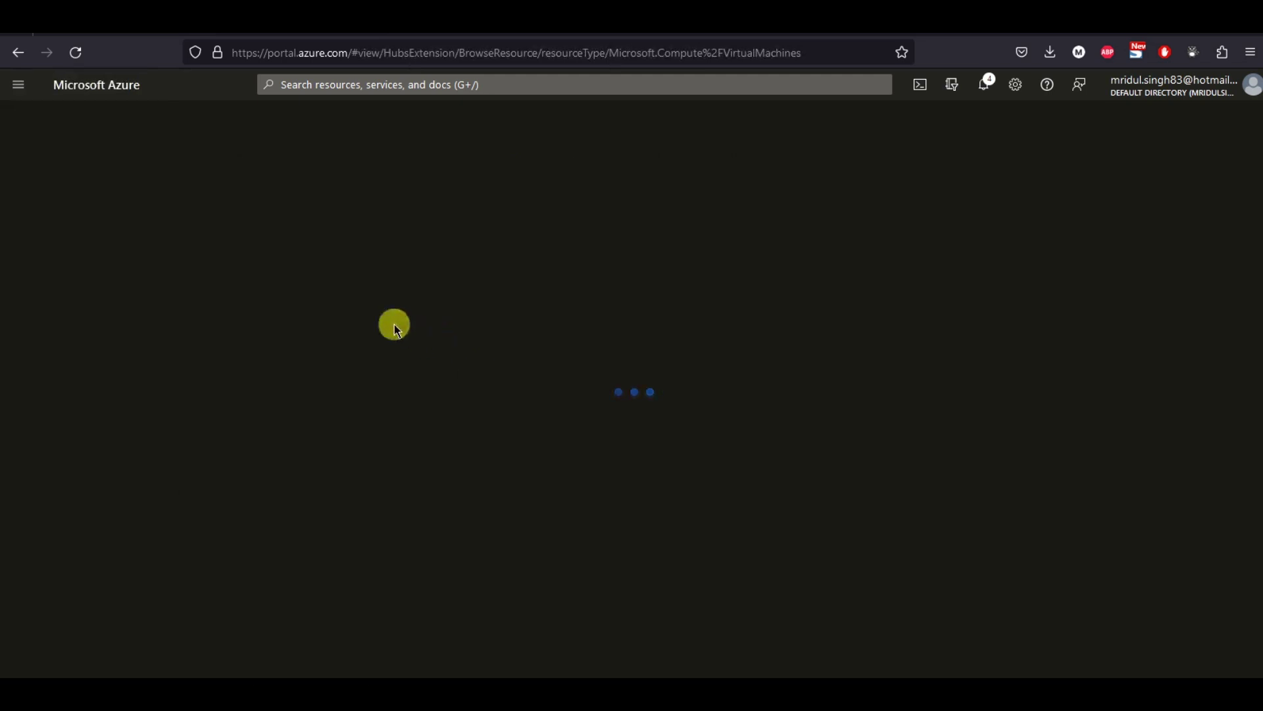
left_click(70, 313)
left_click(222, 149)
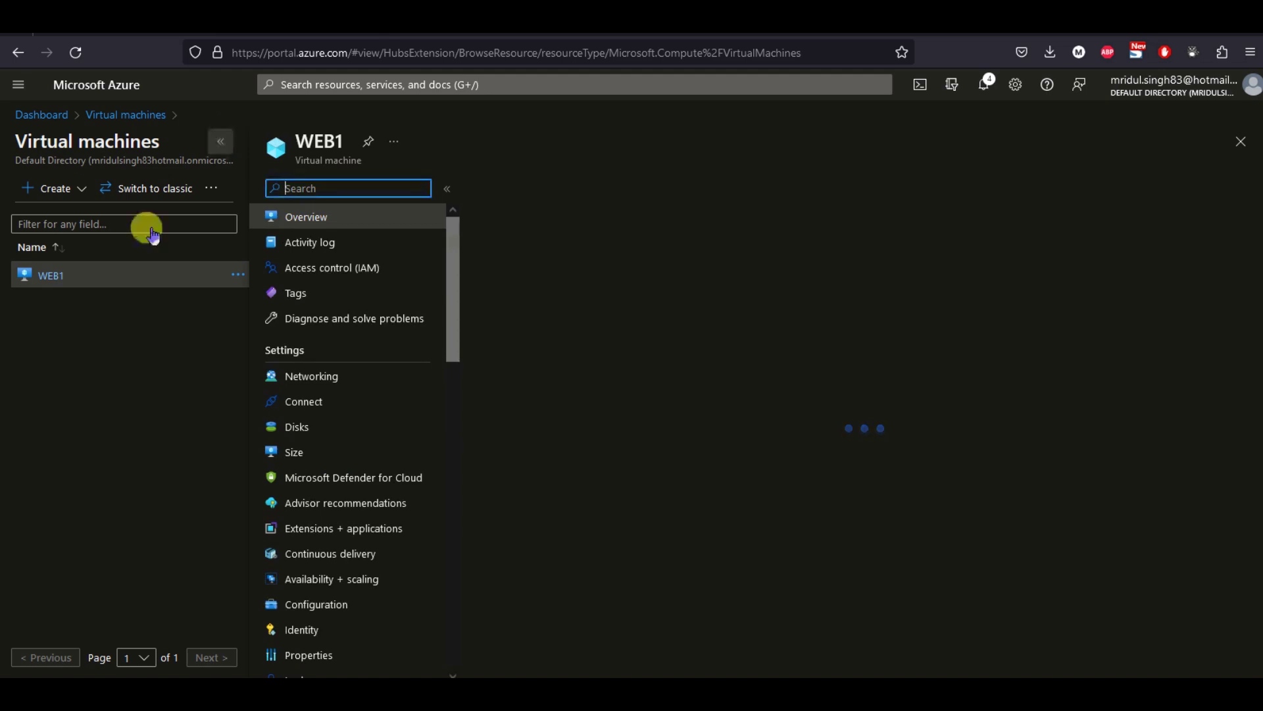
scroll(112, 299, "down", 5)
scroll(112, 299, "down", 7)
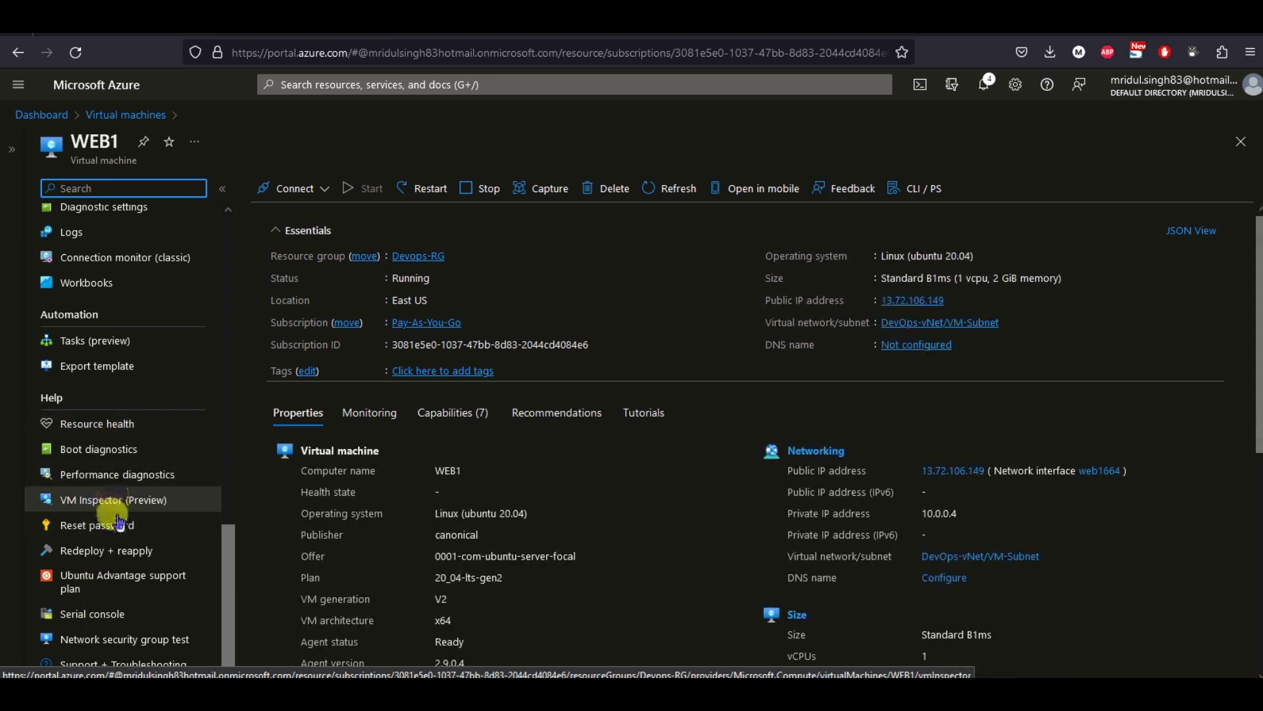
scroll(105, 519, "up", 3)
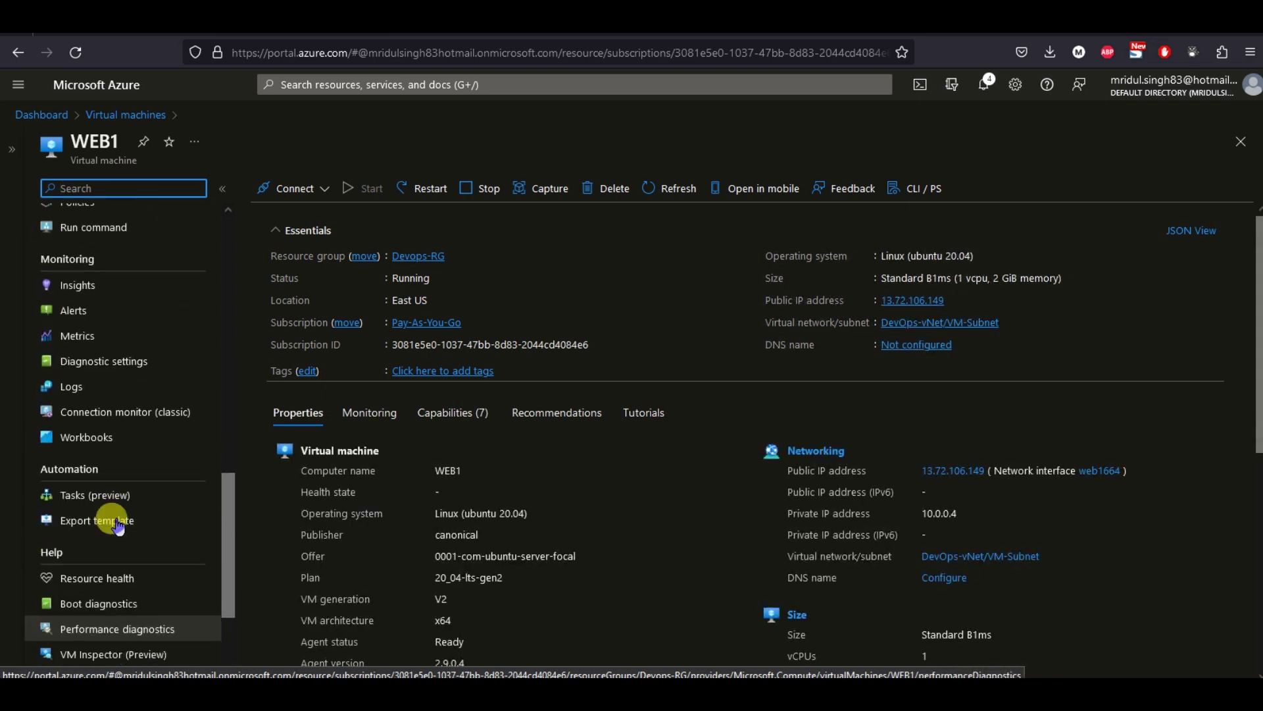
Open WEB1's Metrics and chart Available Memory Bytes with Max aggregation.
left_click(76, 349)
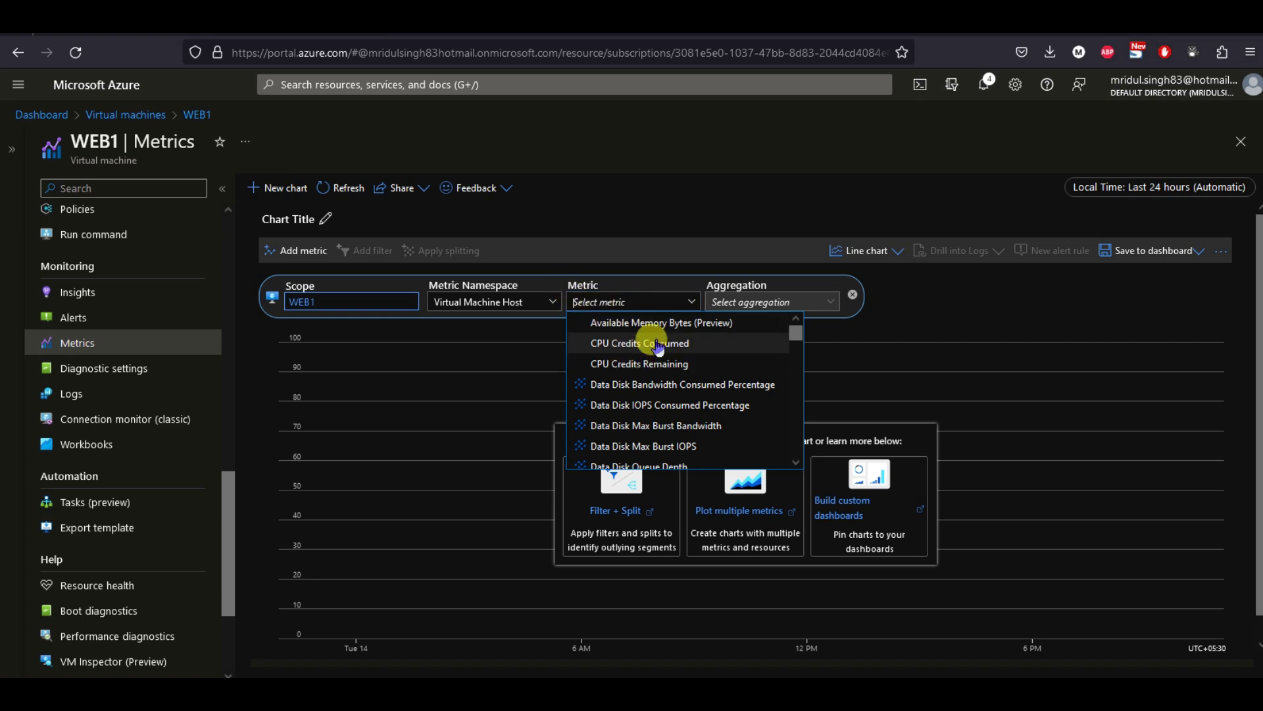
left_click(602, 322)
left_click(730, 296)
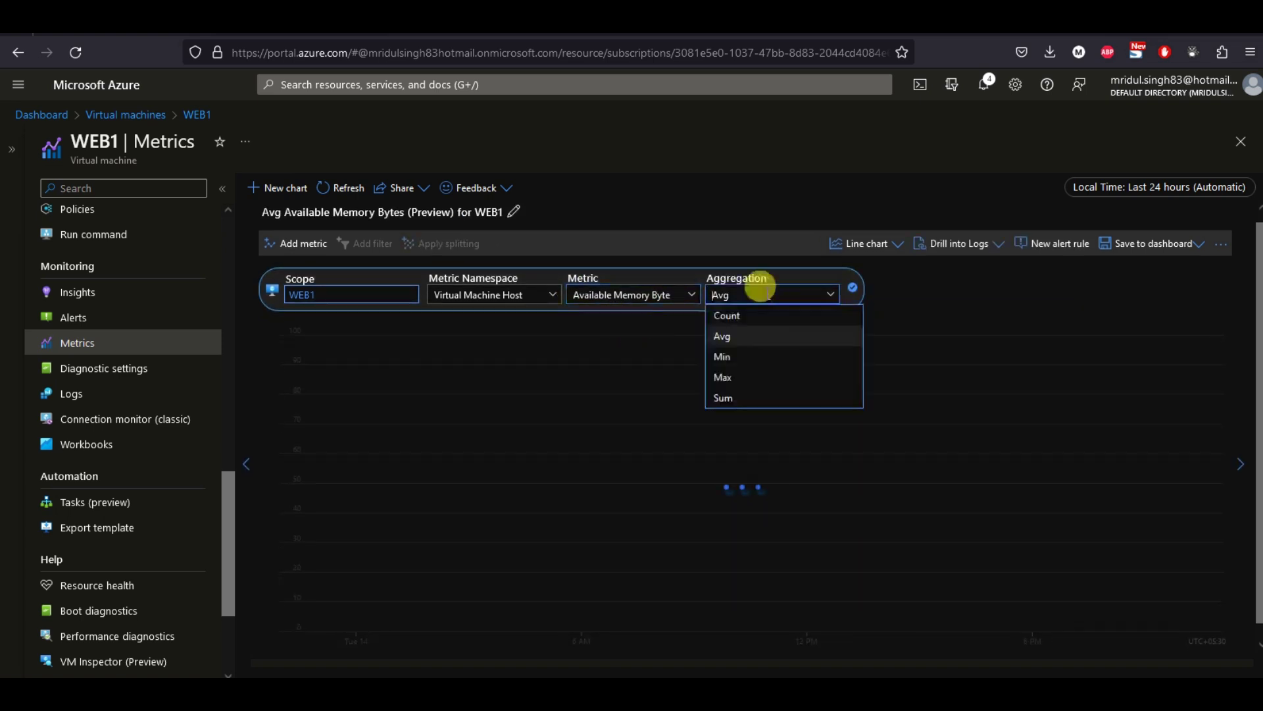
left_click(728, 372)
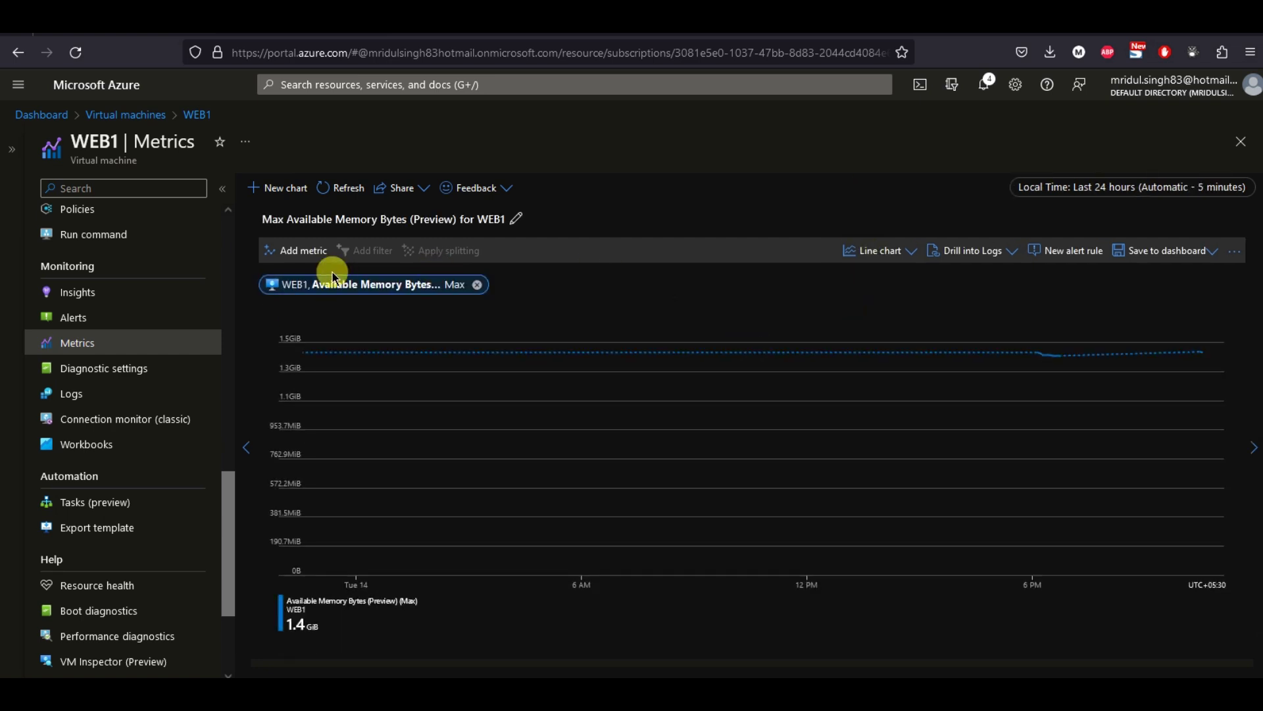
Add Percentage CPU to the chart with Max aggregation.
left_click(293, 251)
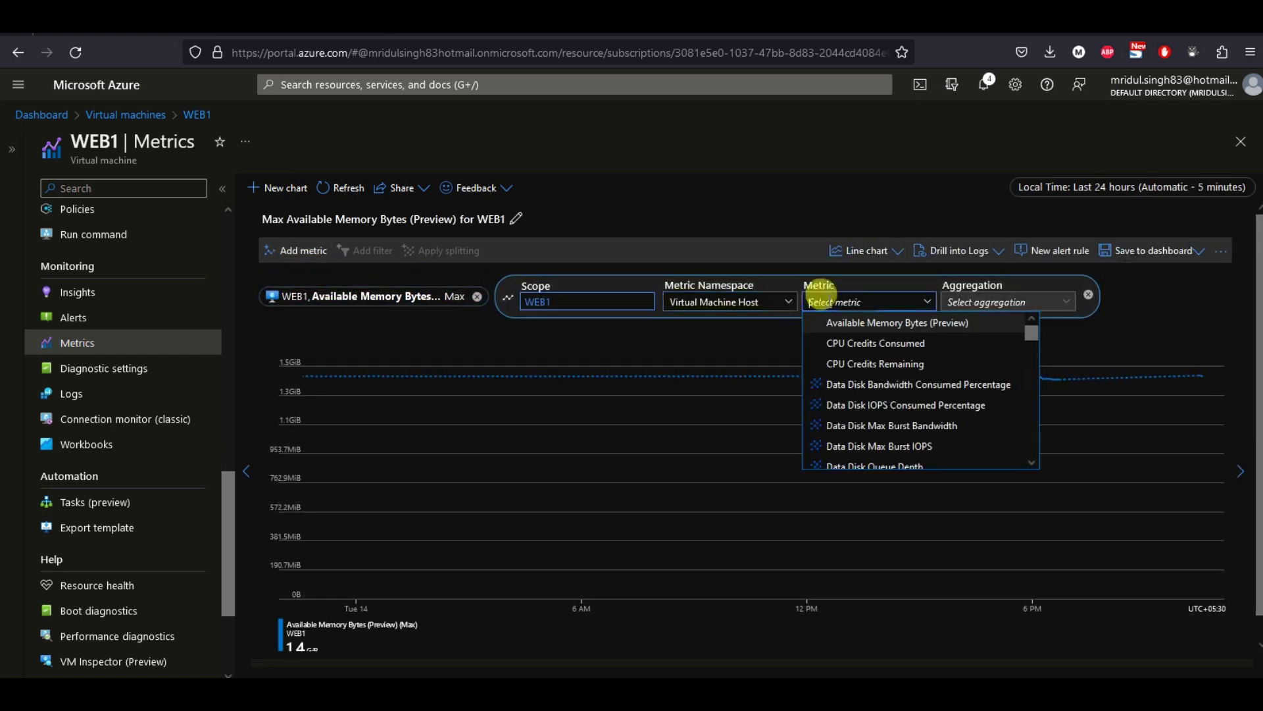
scroll(897, 391, "down", 10)
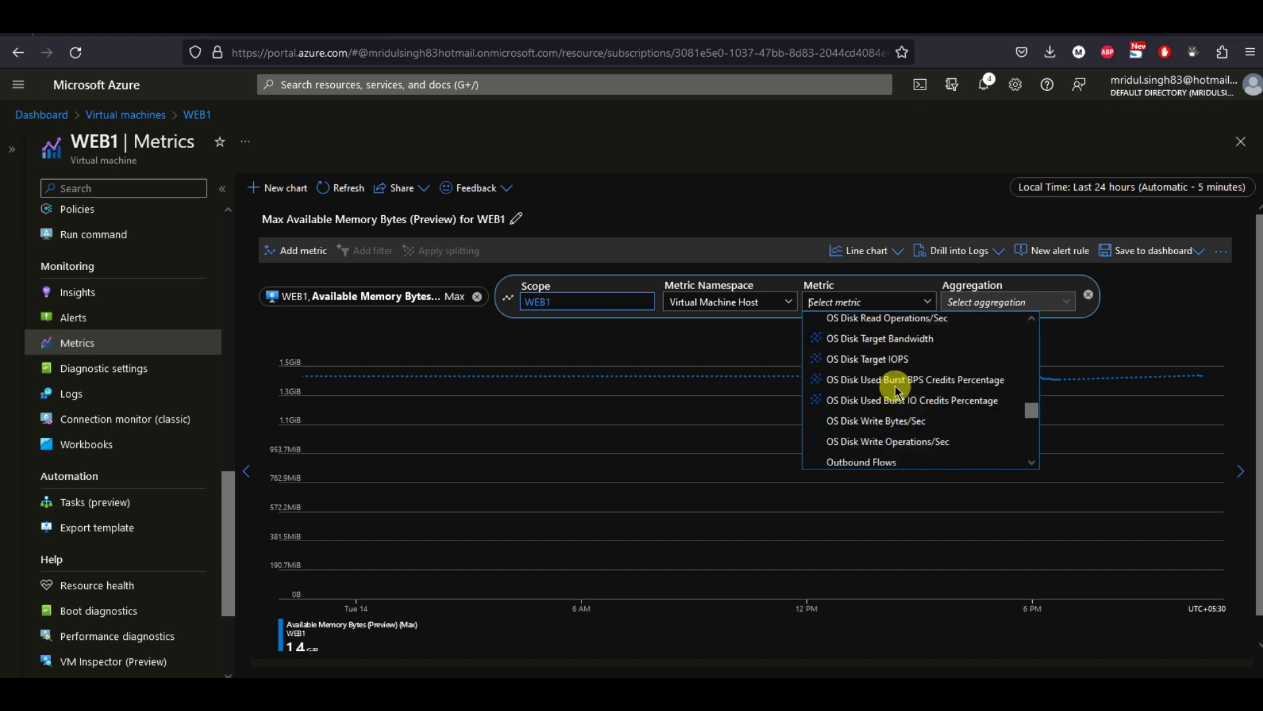
left_click(855, 406)
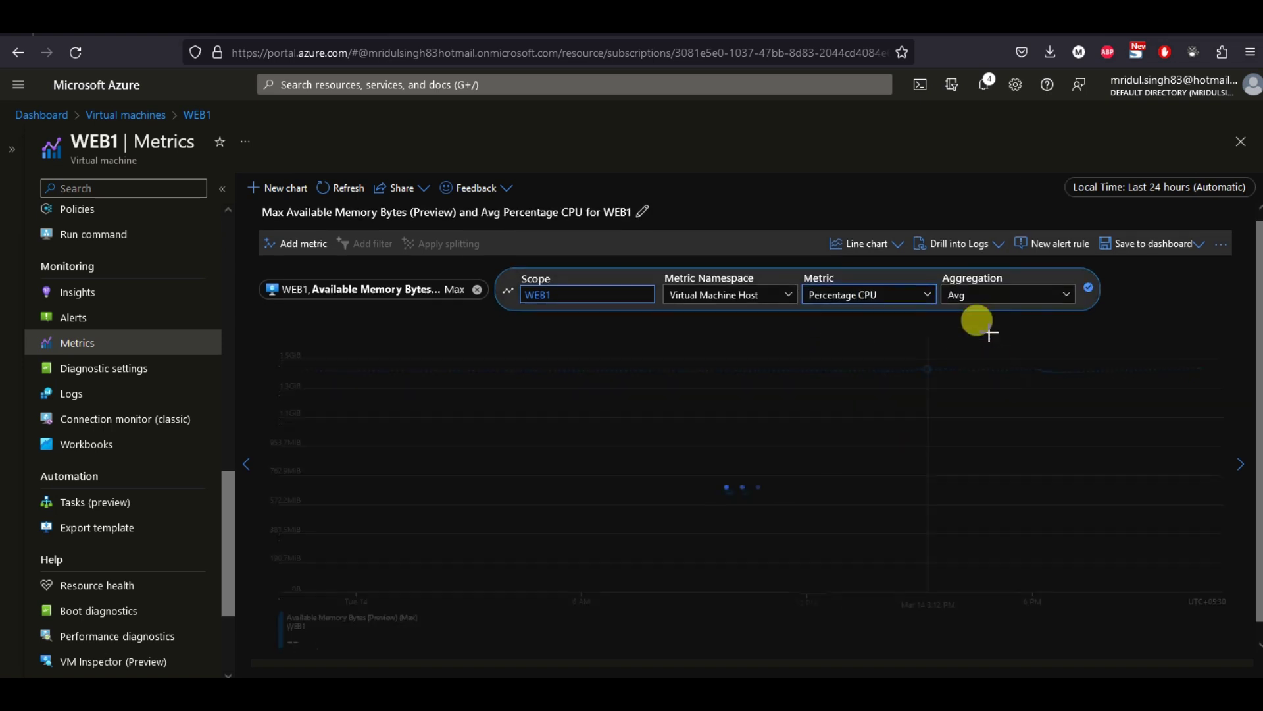
left_click(989, 293)
left_click(958, 379)
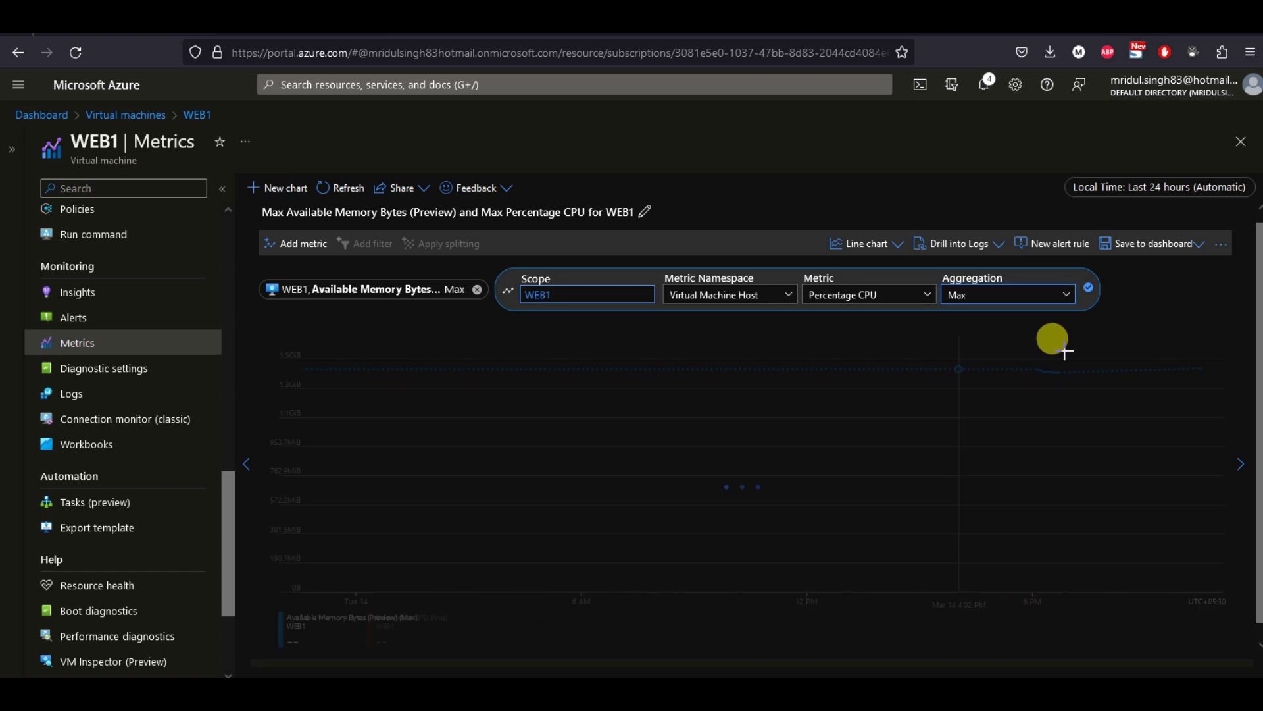
left_click(1077, 297)
Add Network In Total to the chart with Max instead of Sum aggregation.
left_click(299, 250)
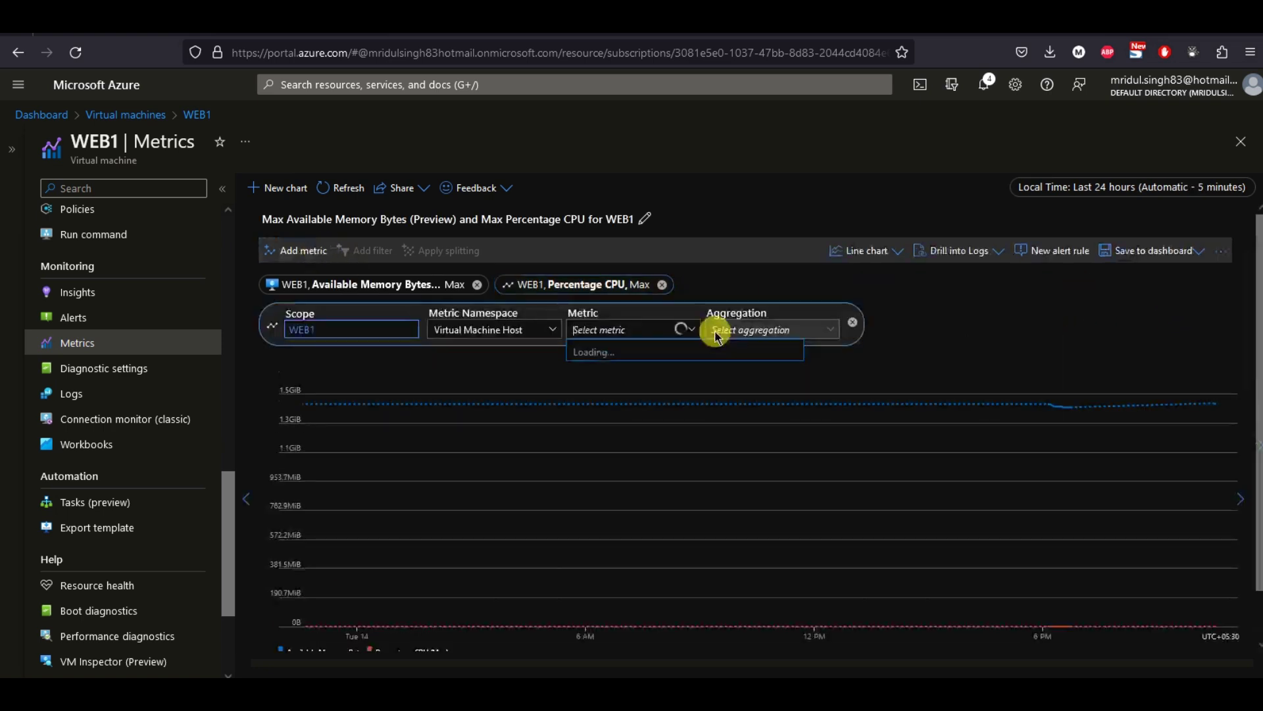
scroll(684, 419, "down", 10)
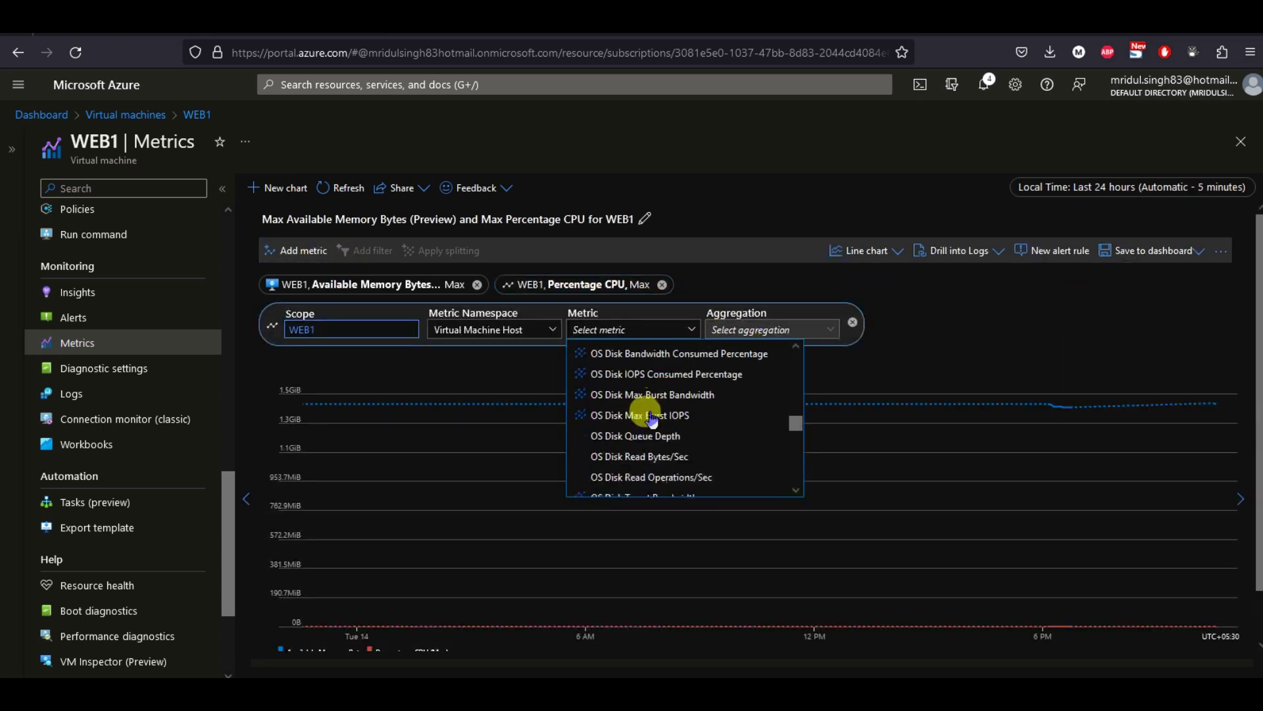
scroll(653, 418, "up", 2)
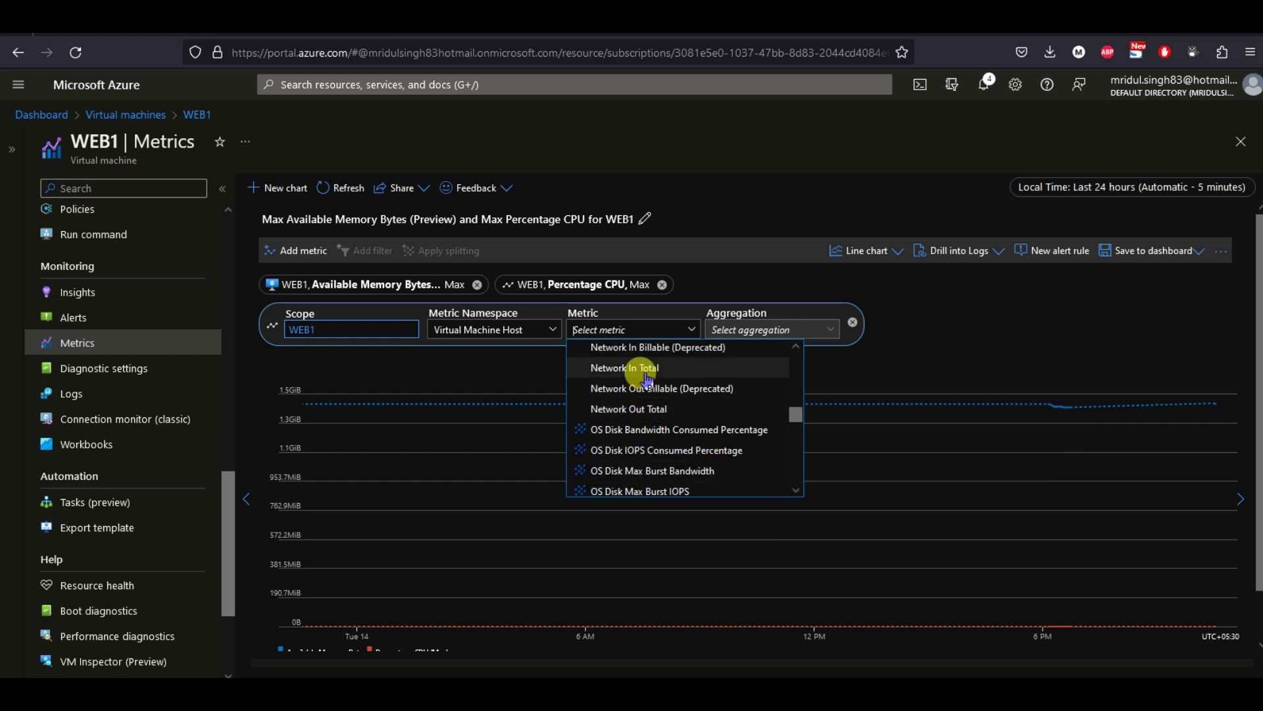
left_click(642, 367)
left_click(771, 303)
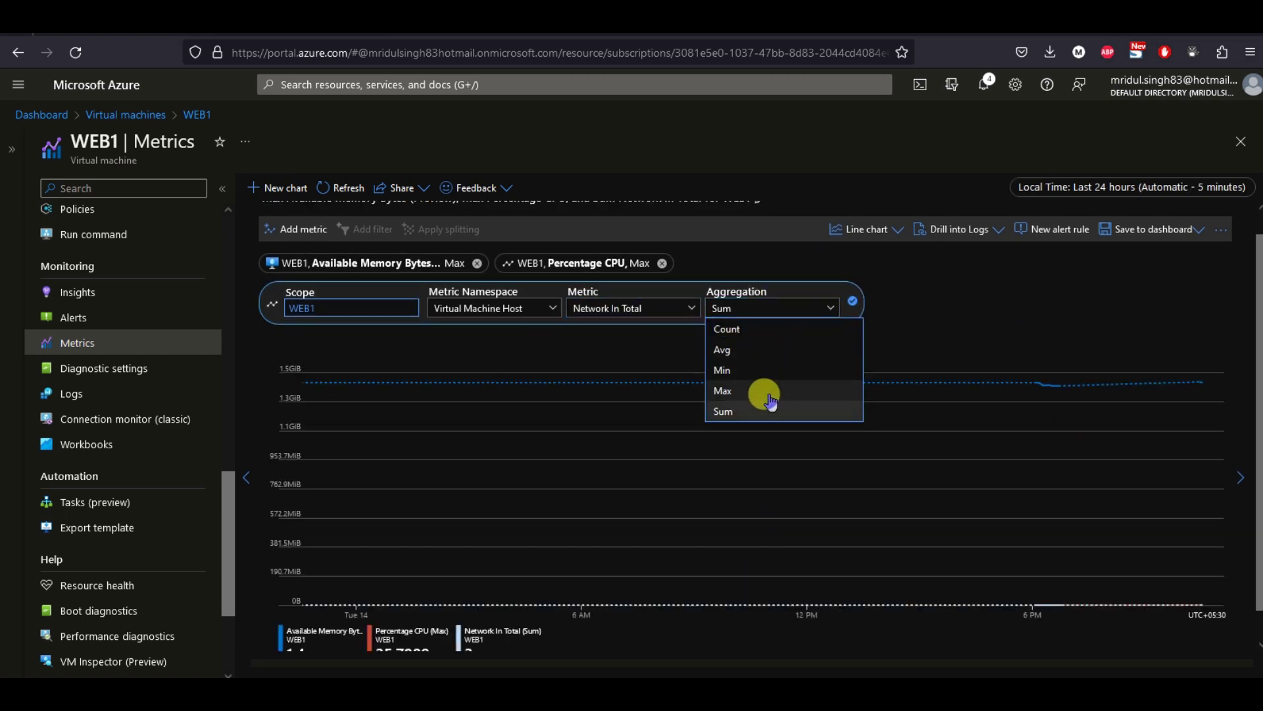
left_click(764, 397)
Add Network Out Total to the chart with Max aggregation.
left_click(283, 254)
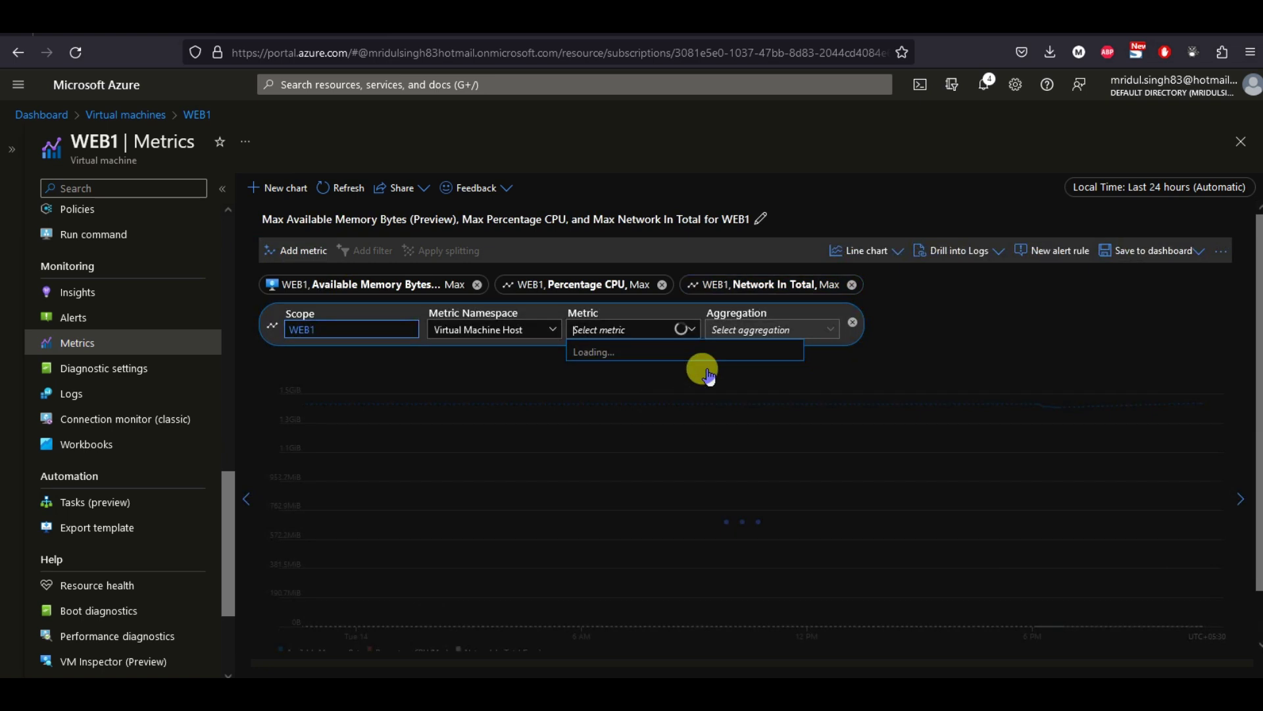
scroll(681, 427, "down", 8)
scroll(681, 436, "down", 3)
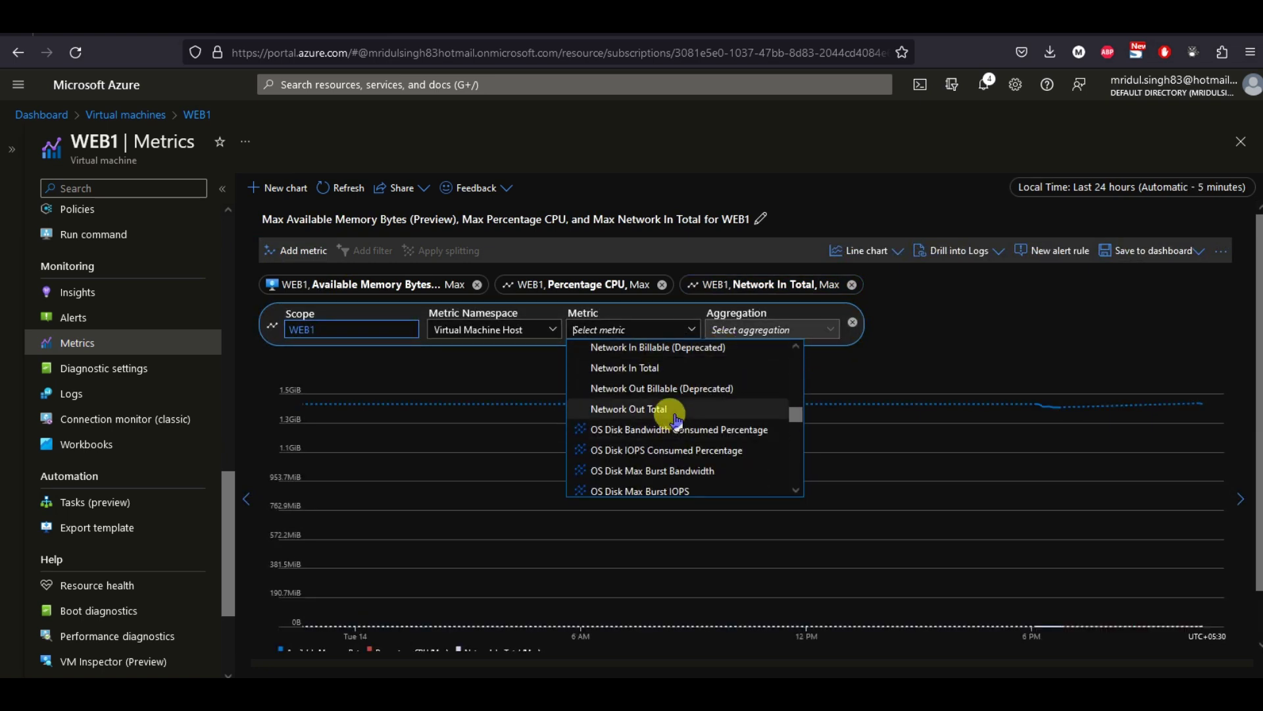
left_click(648, 405)
left_click(799, 314)
left_click(729, 386)
left_click(950, 294)
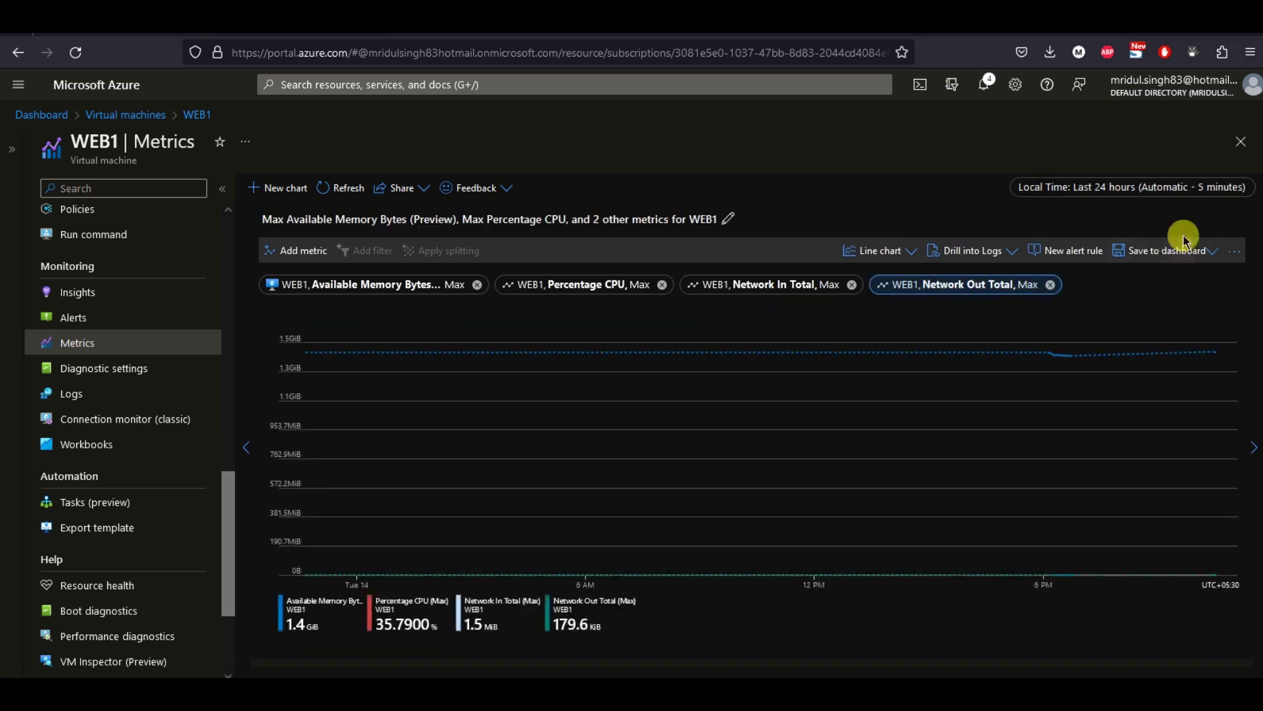
left_click(1193, 256)
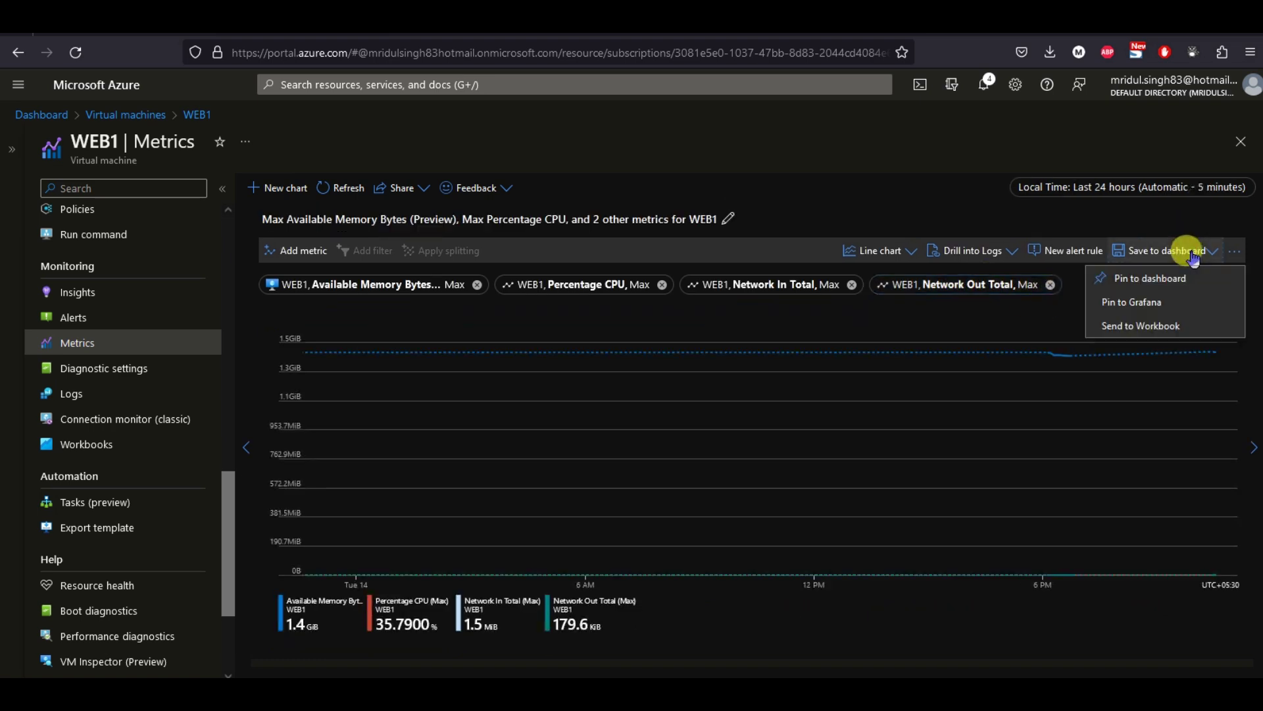
Pin the four-metric chart to the existing private dashboard and return to the Dashboard.
left_click(1153, 282)
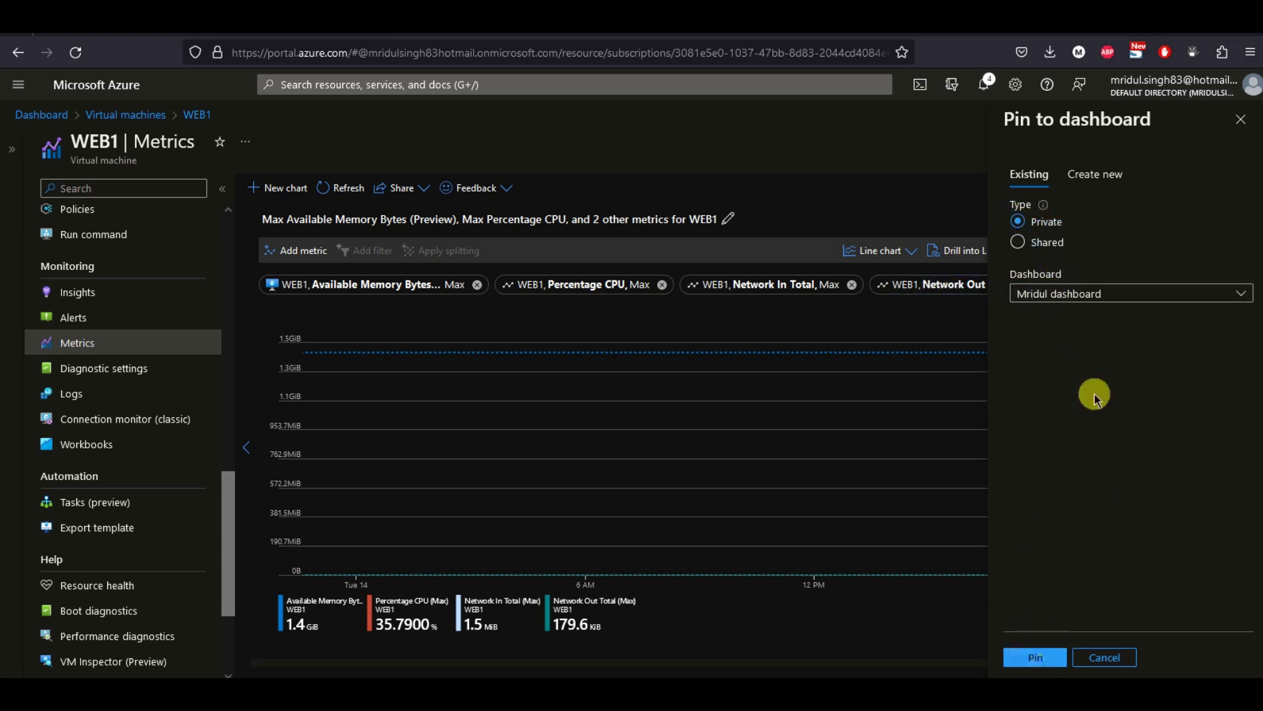
left_click(1036, 656)
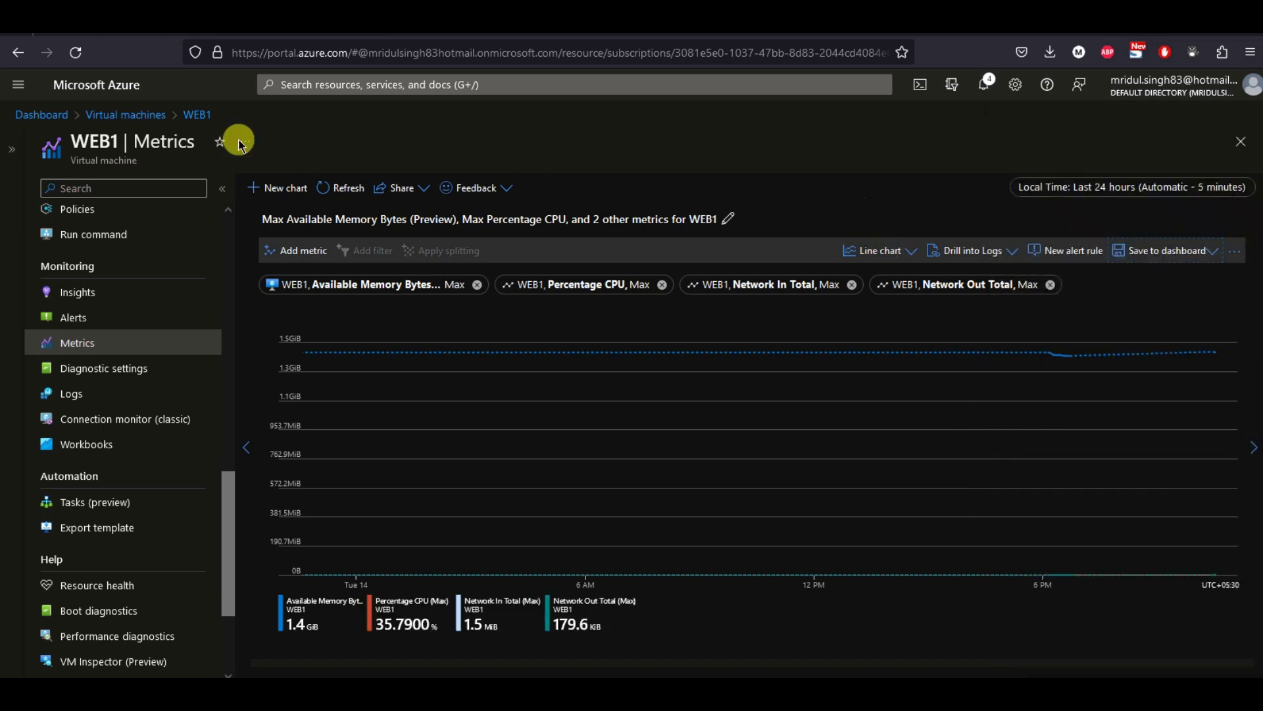
left_click(39, 115)
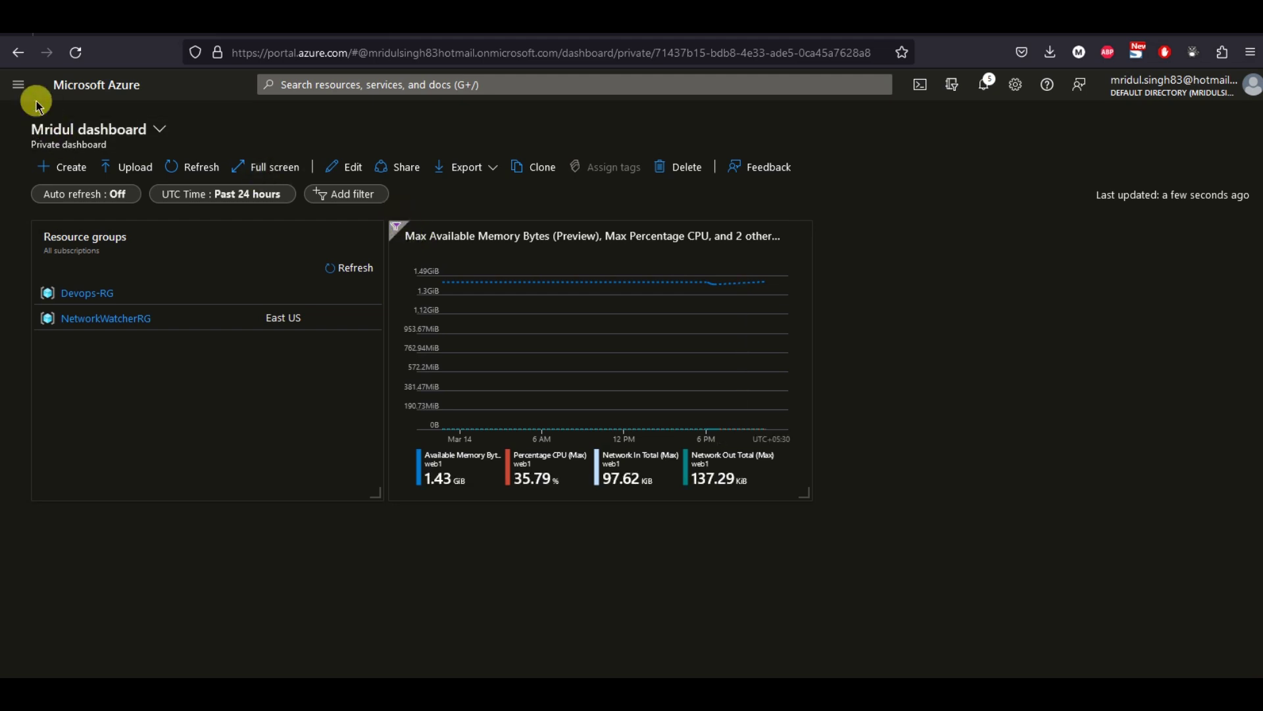
Reopen WEB1 from the Virtual machines list, collapse the list, and scroll its menu to Monitoring.
left_click(20, 87)
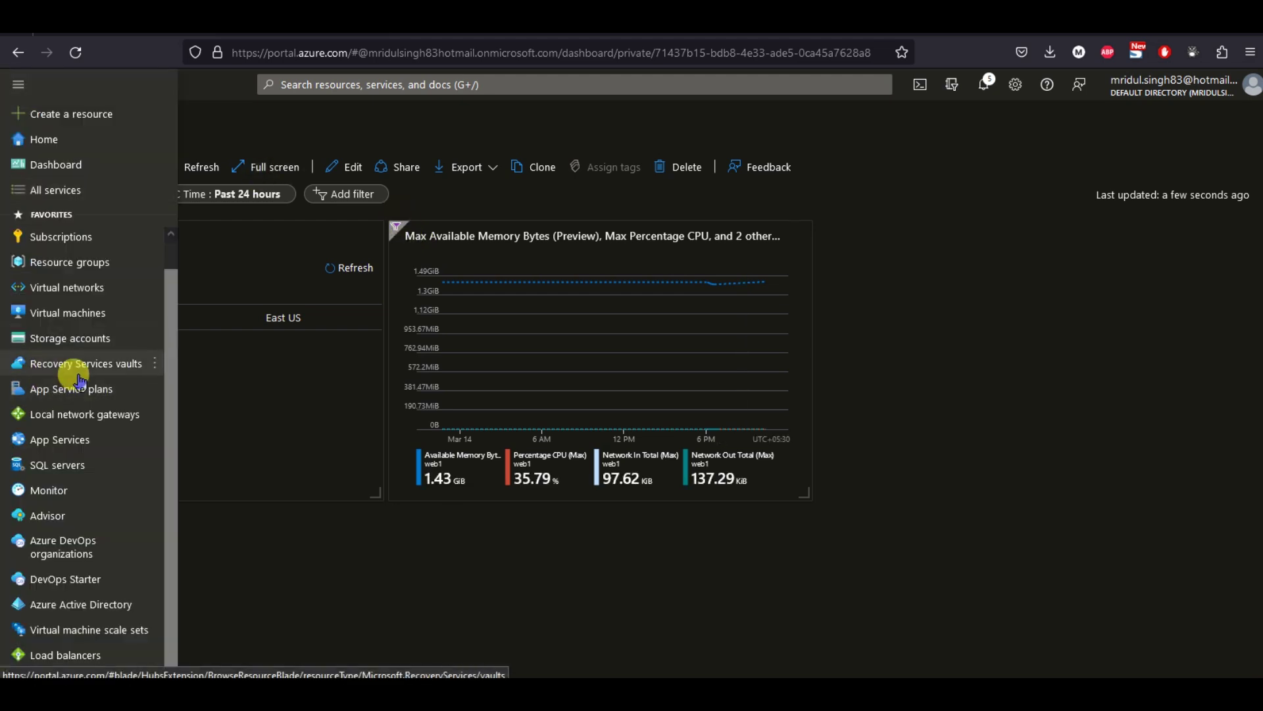
left_click(73, 316)
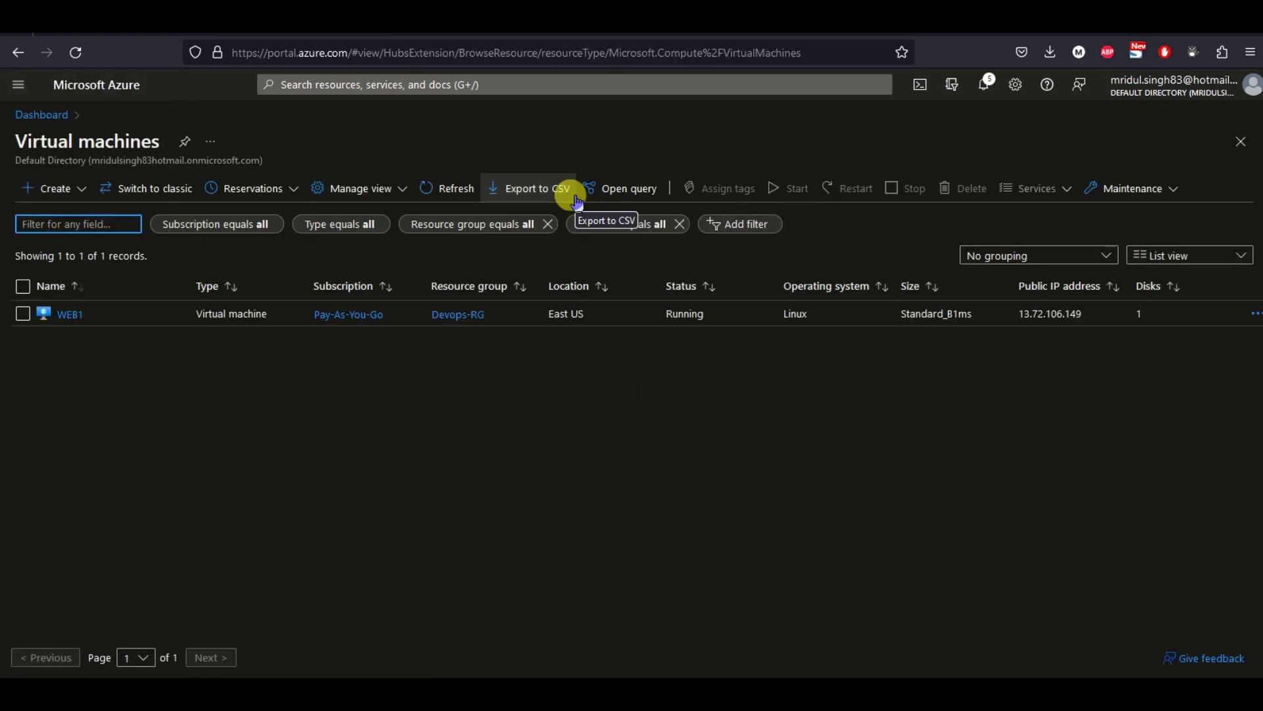
left_click(70, 315)
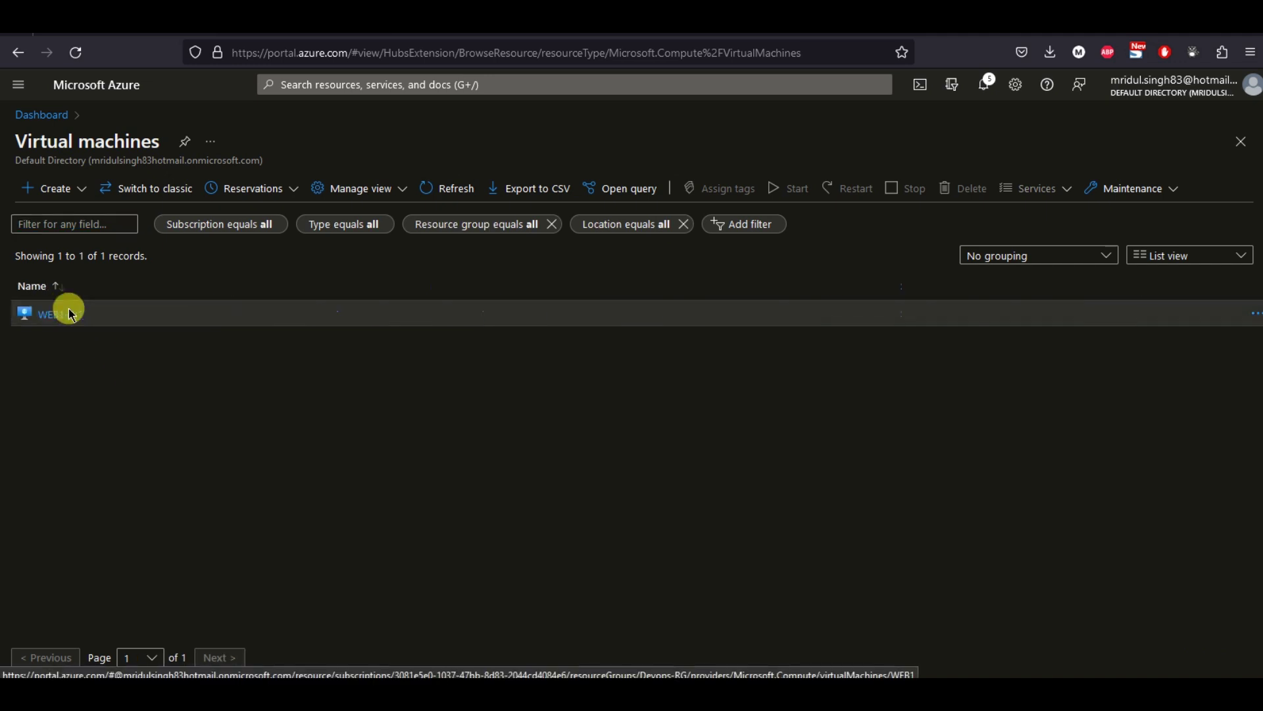
left_click(221, 141)
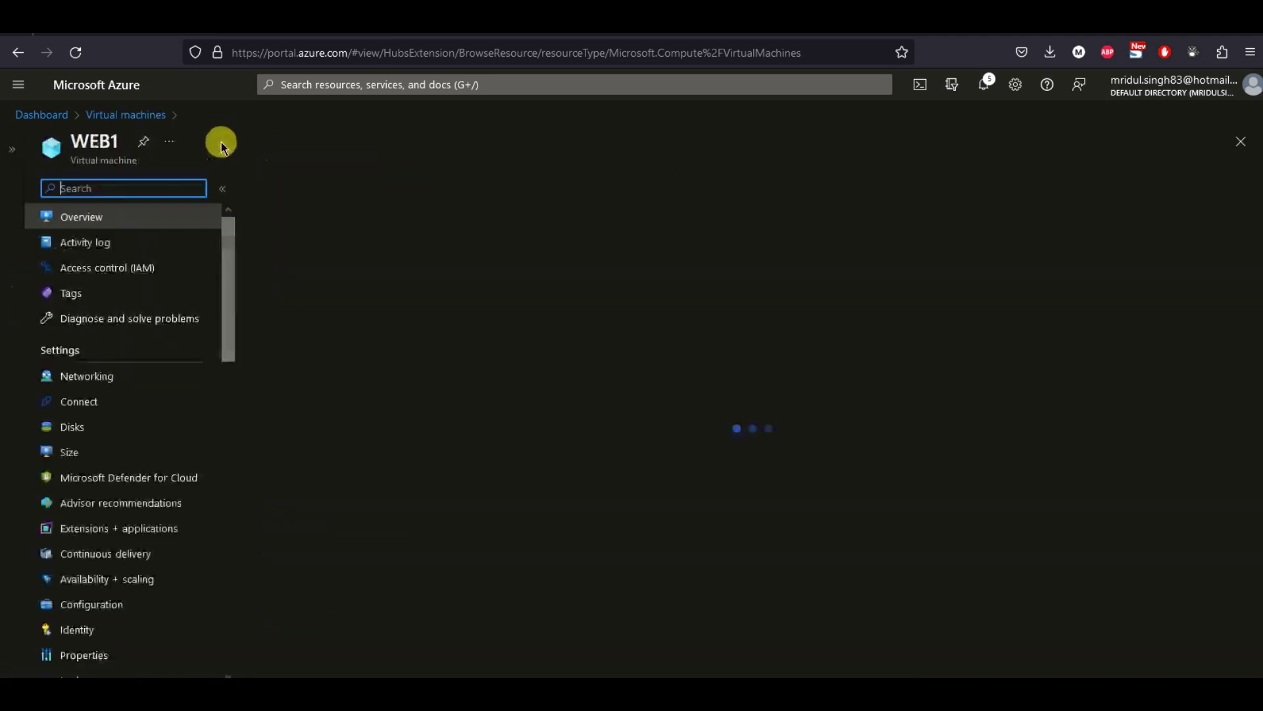
scroll(105, 369, "down", 10)
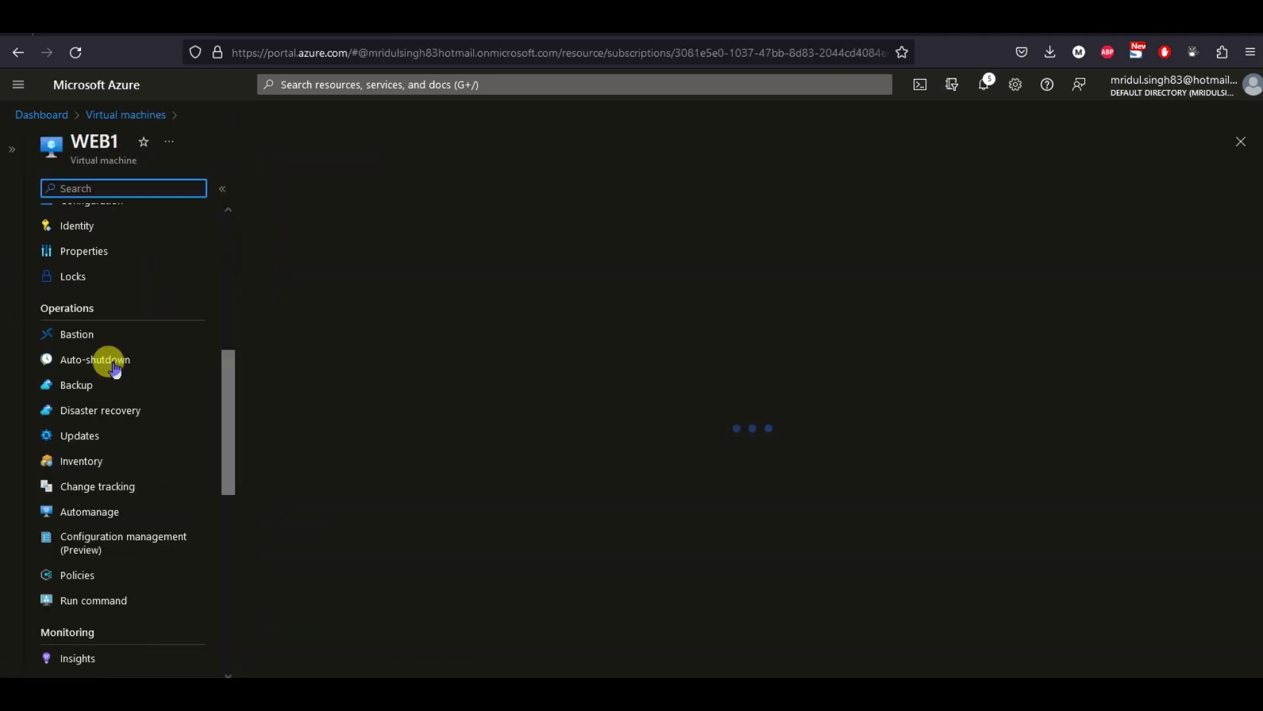
scroll(115, 366, "down", 2)
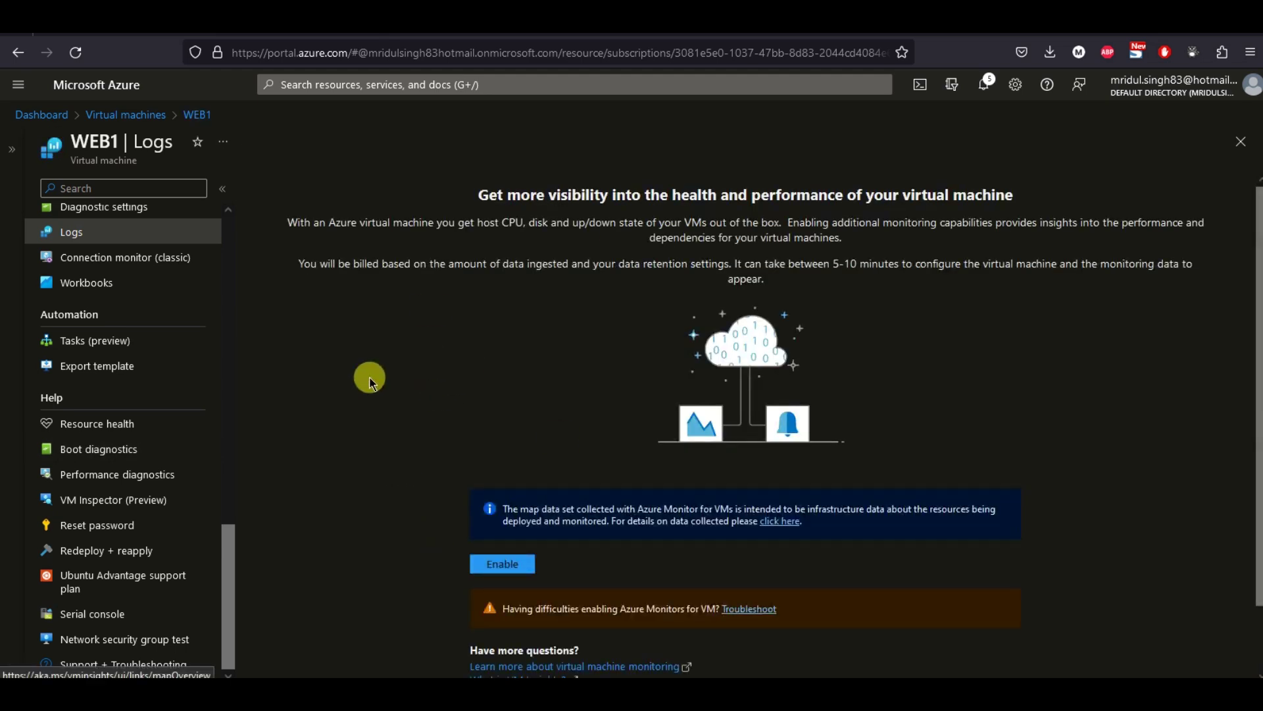
Open WEB1's Boot diagnostics to see the Ubuntu 20.04.5 login prompt screenshot.
left_click(100, 449)
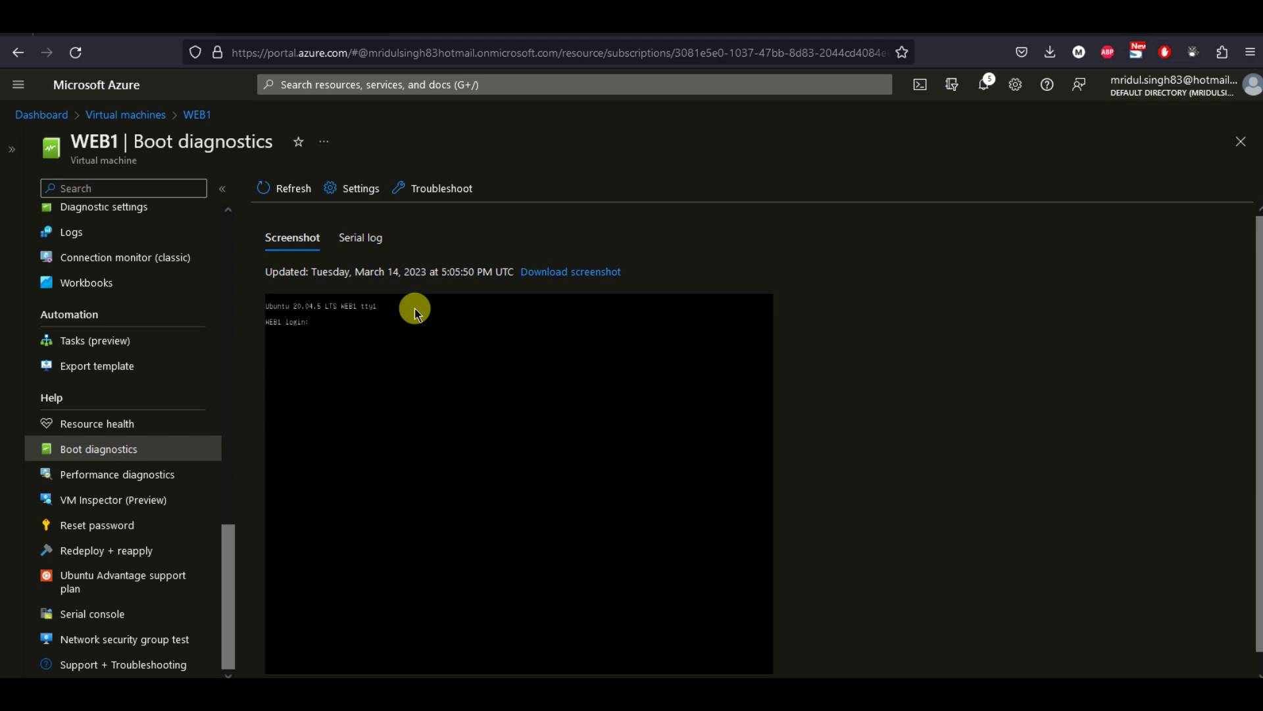
scroll(460, 388, "down", 1)
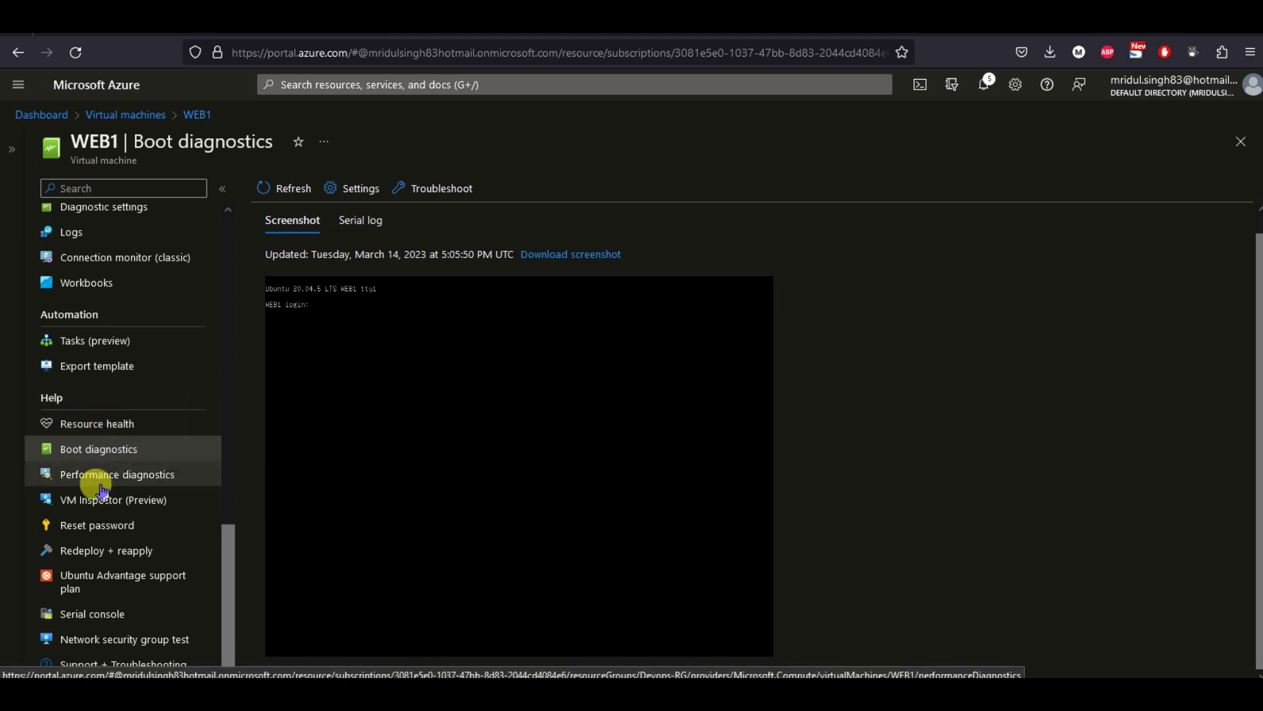
scroll(98, 480, "up", 4)
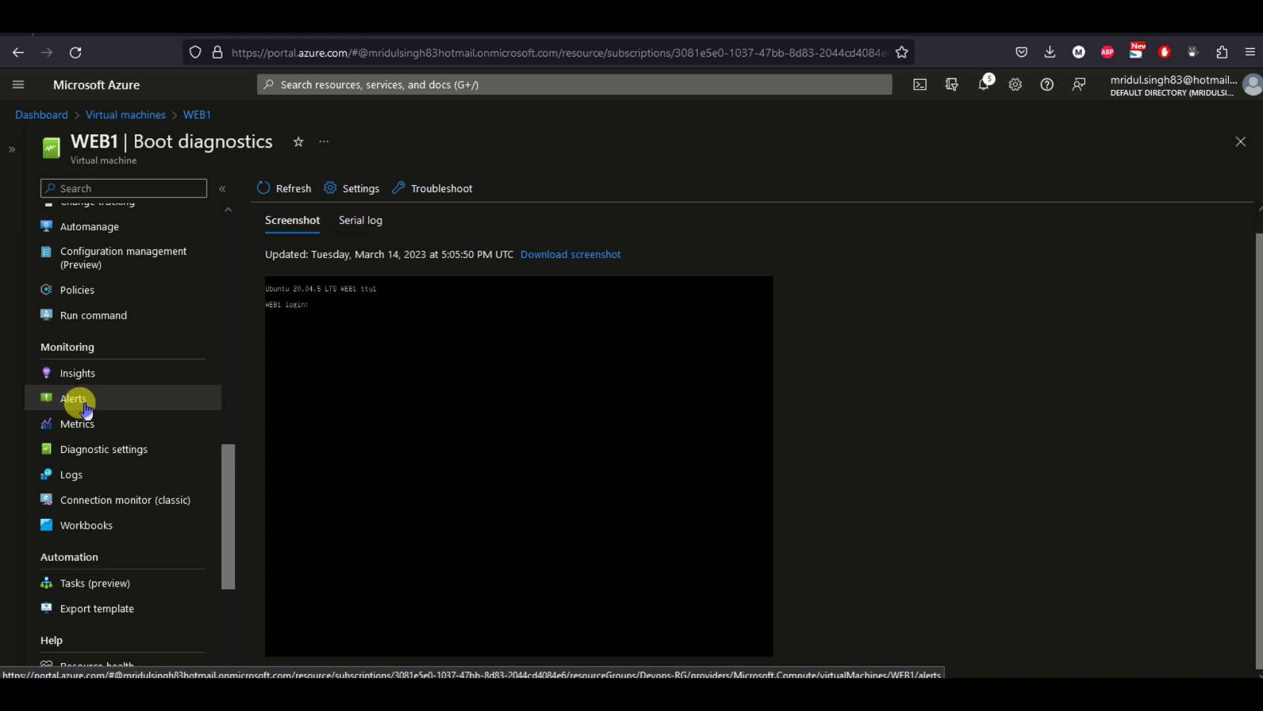
Open WEB1's Alerts and view its empty Alert rules list.
left_click(86, 405)
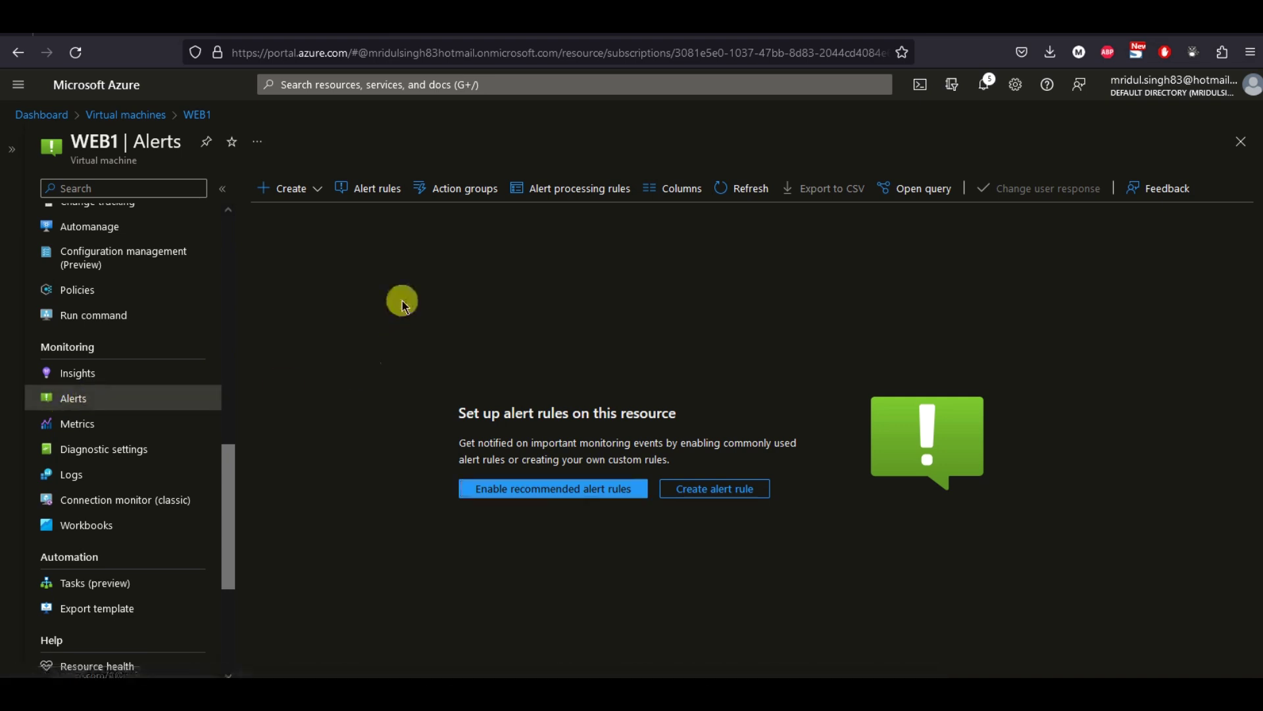
left_click(370, 191)
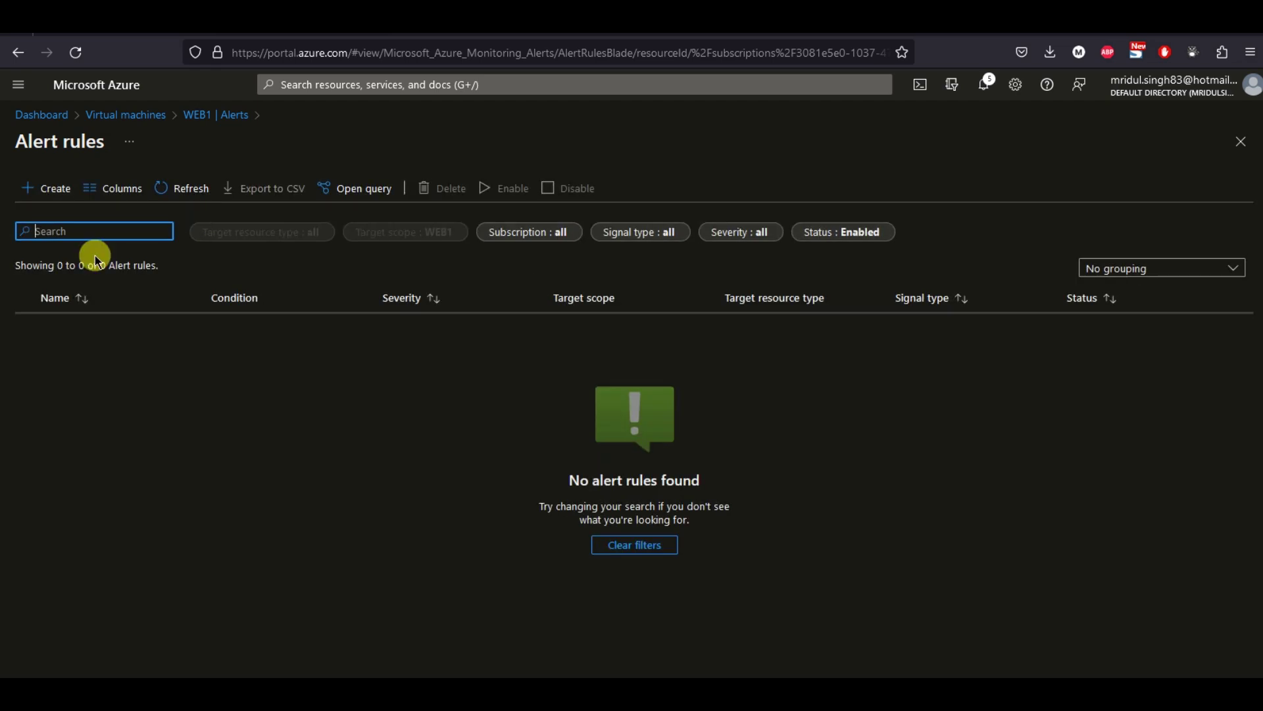
Close the empty Alert rules blade and choose Create > Alert rule for WEB1.
left_click(1241, 146)
left_click(343, 327)
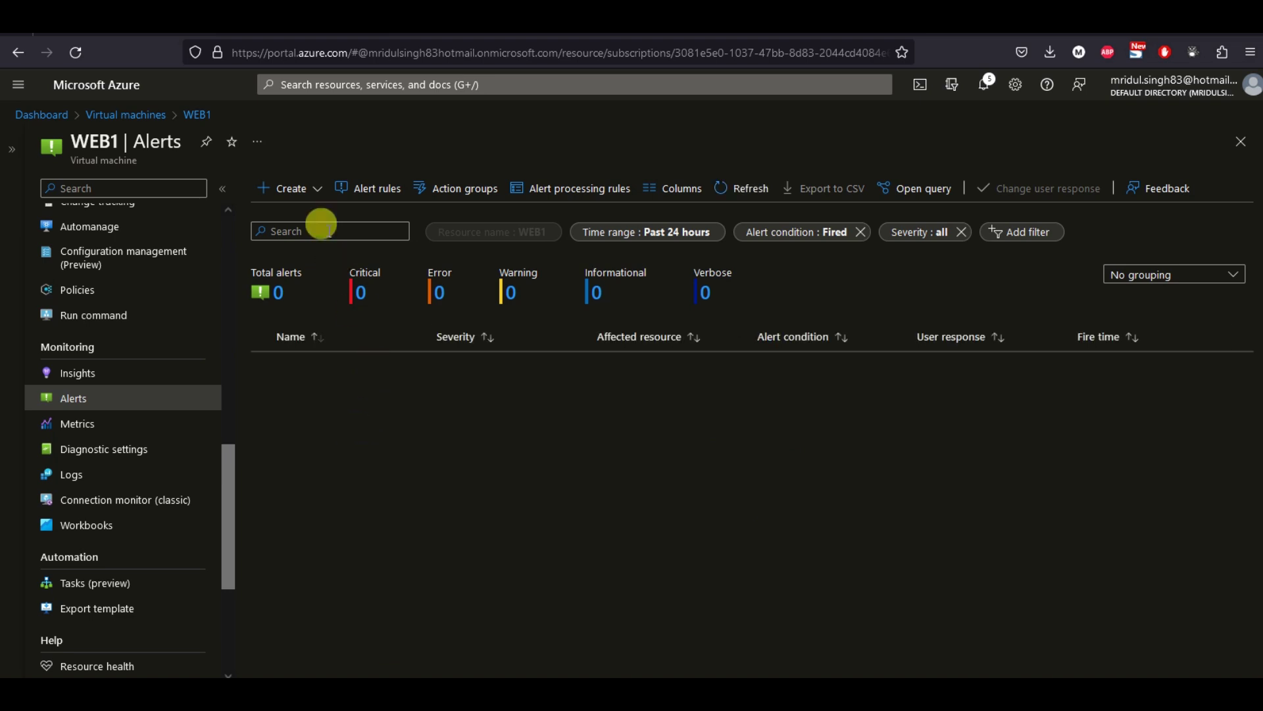
left_click(318, 191)
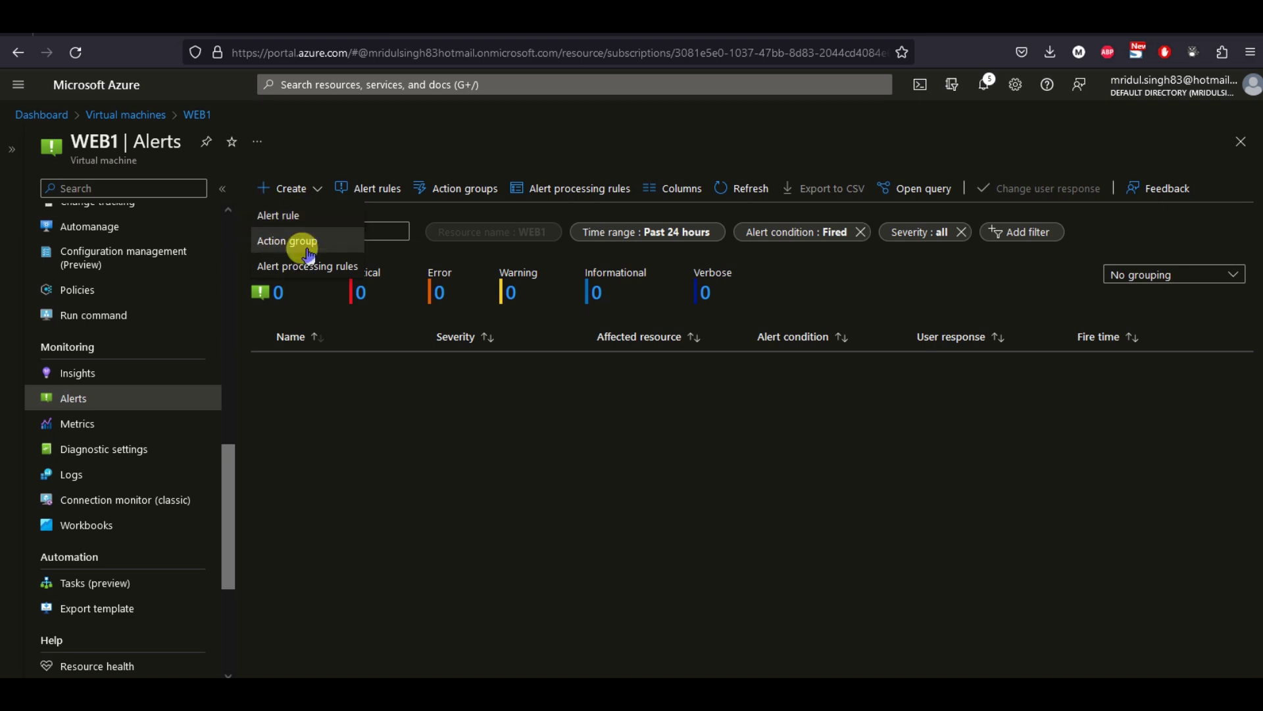
left_click(270, 214)
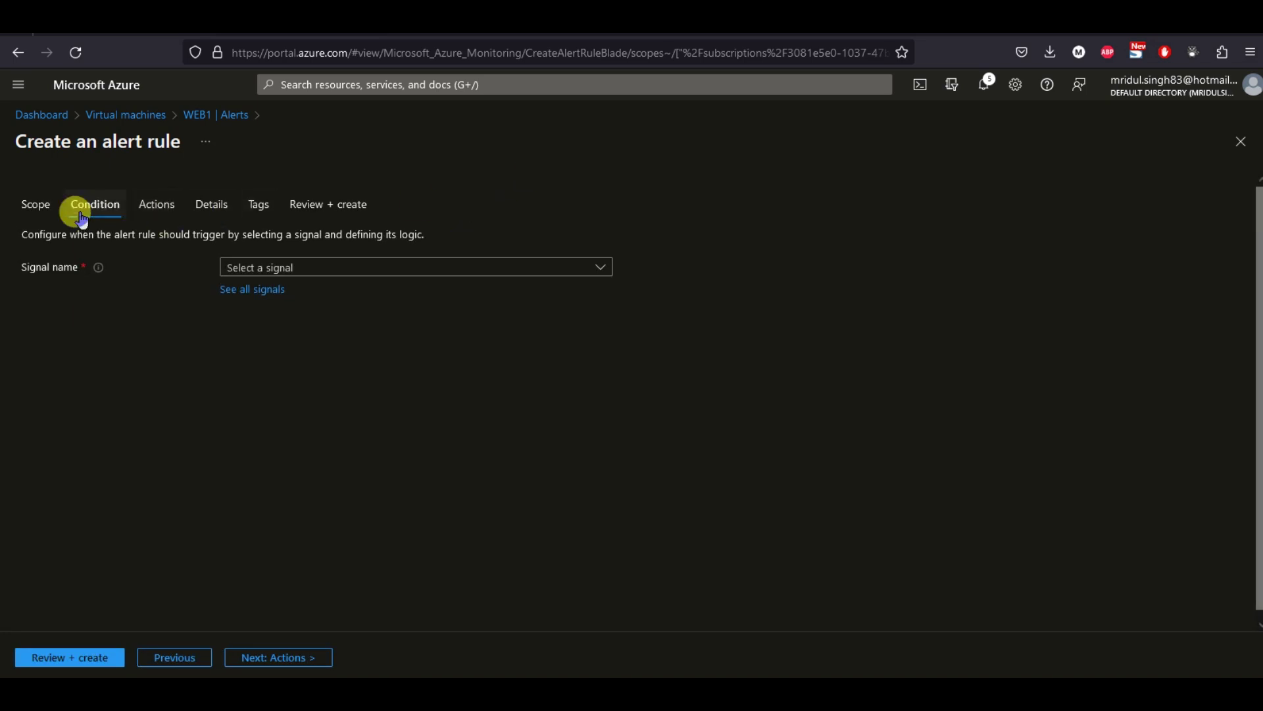
Reset the rule's scope to WEB1 from the Devops-RG resource group and proceed to Condition.
left_click(43, 209)
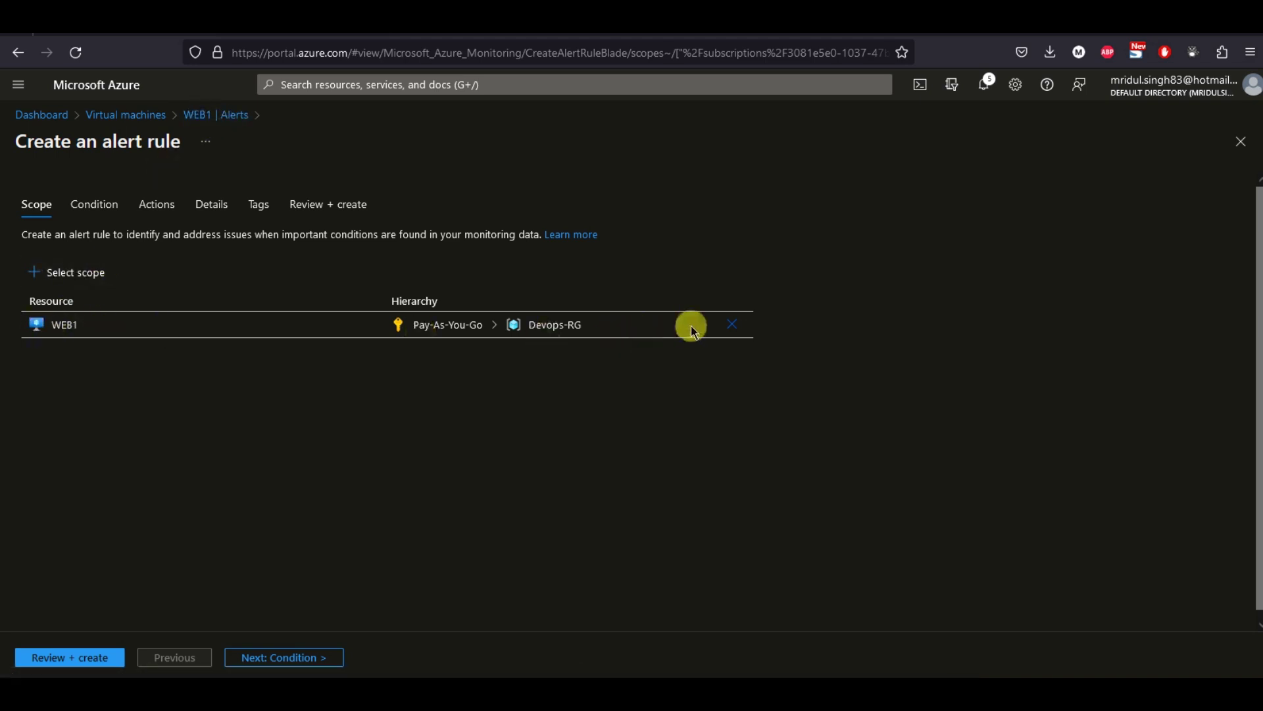
left_click(733, 325)
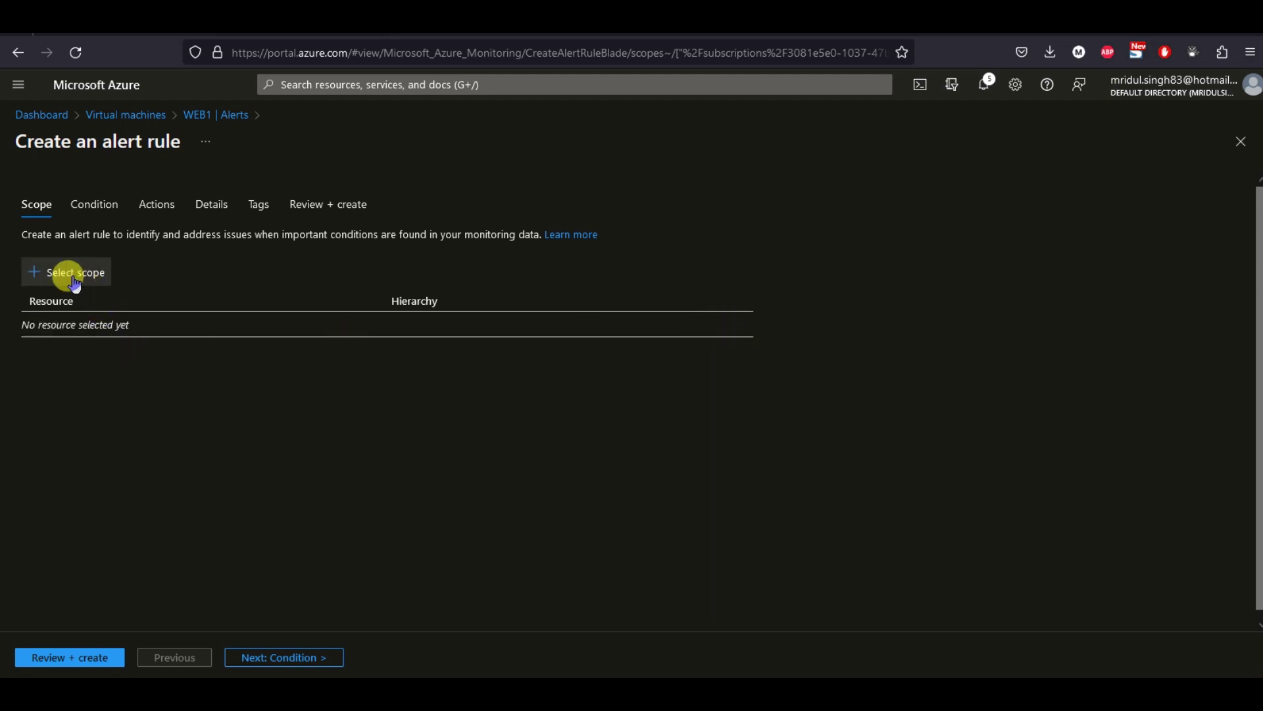
left_click(61, 273)
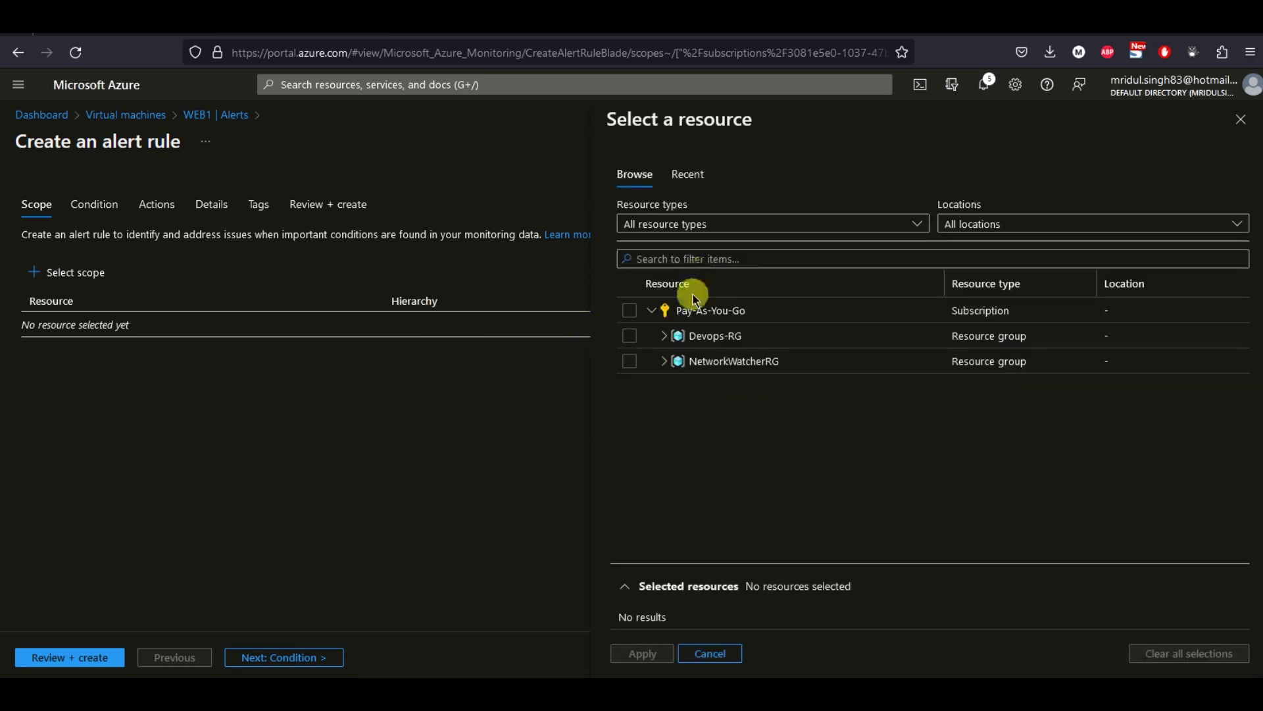
left_click(664, 336)
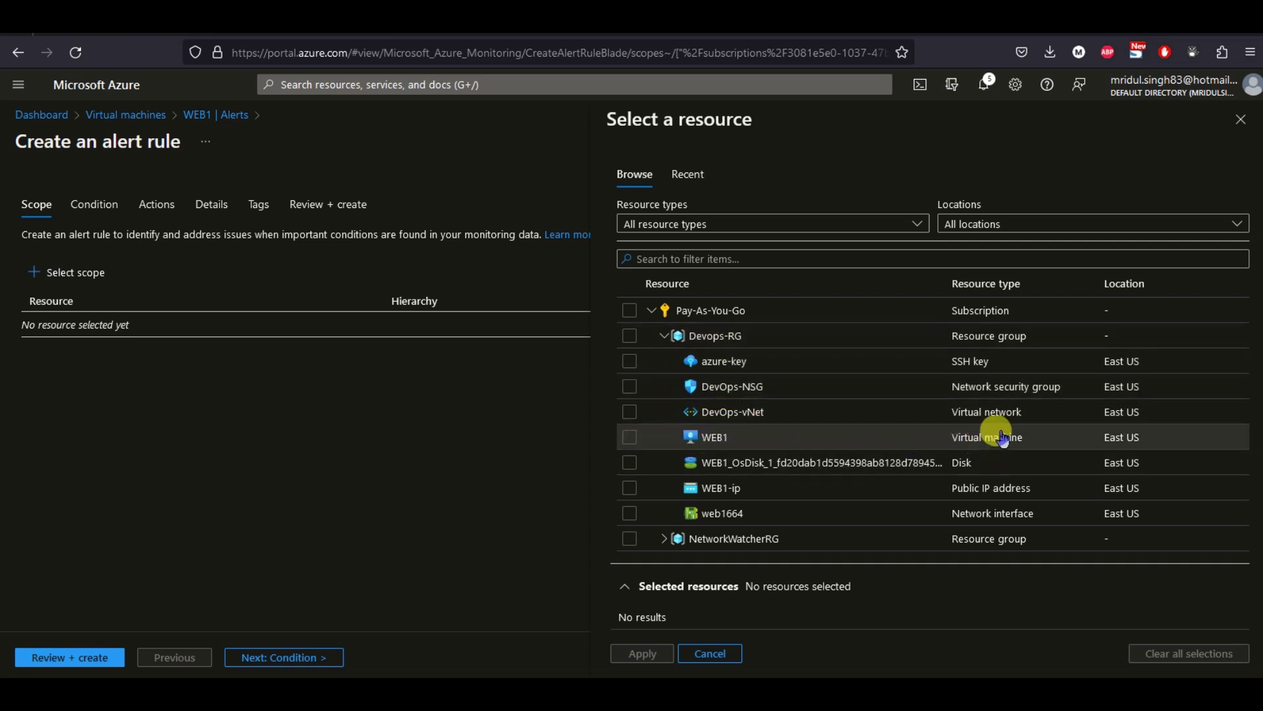
left_click(630, 437)
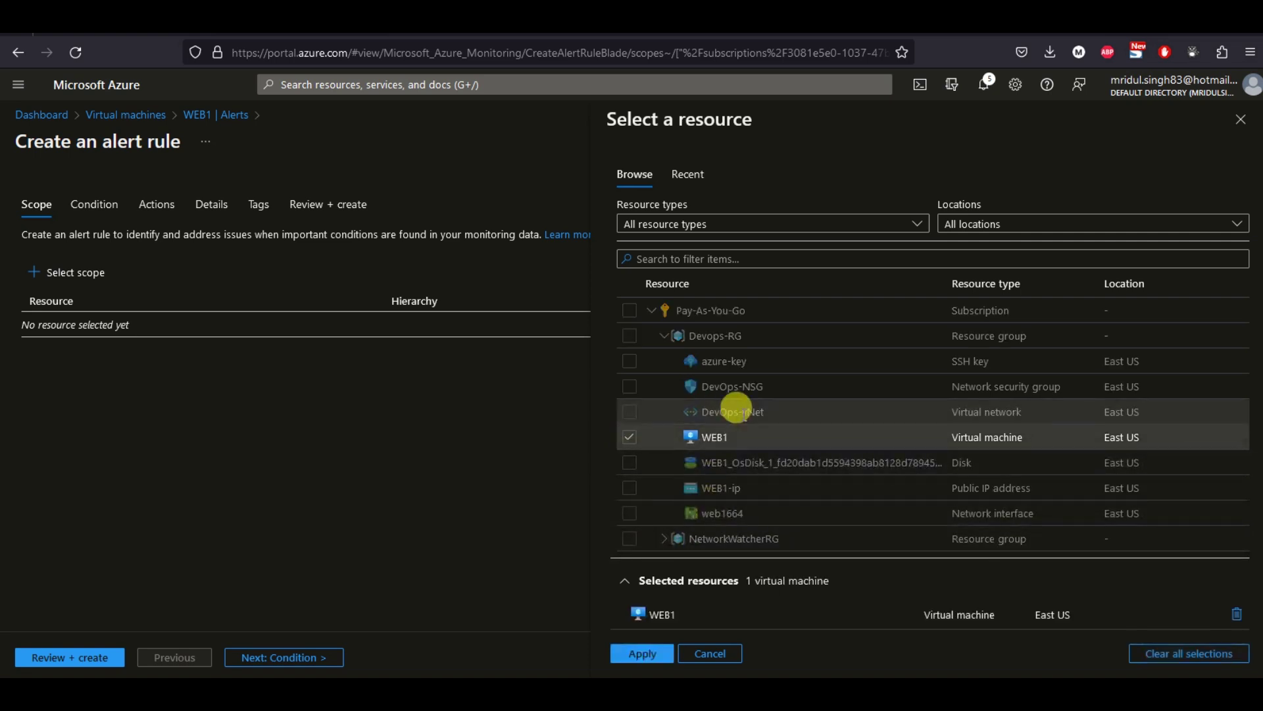
left_click(642, 663)
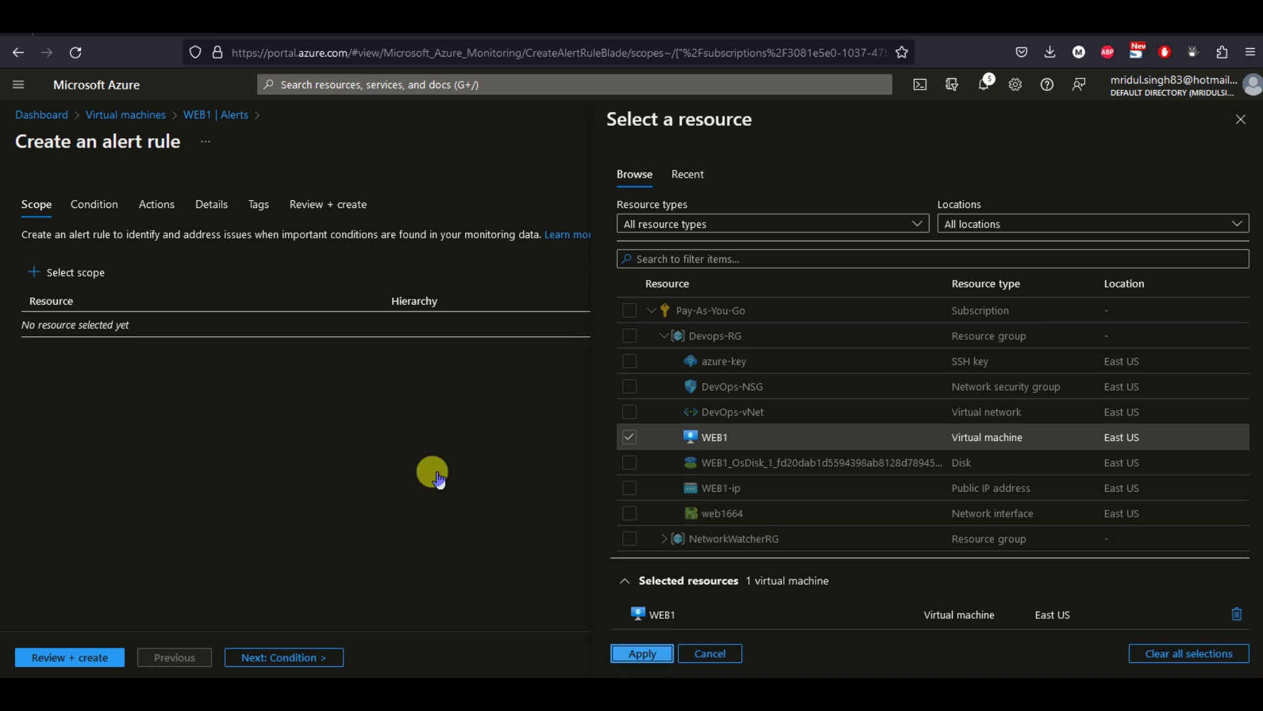
left_click(94, 207)
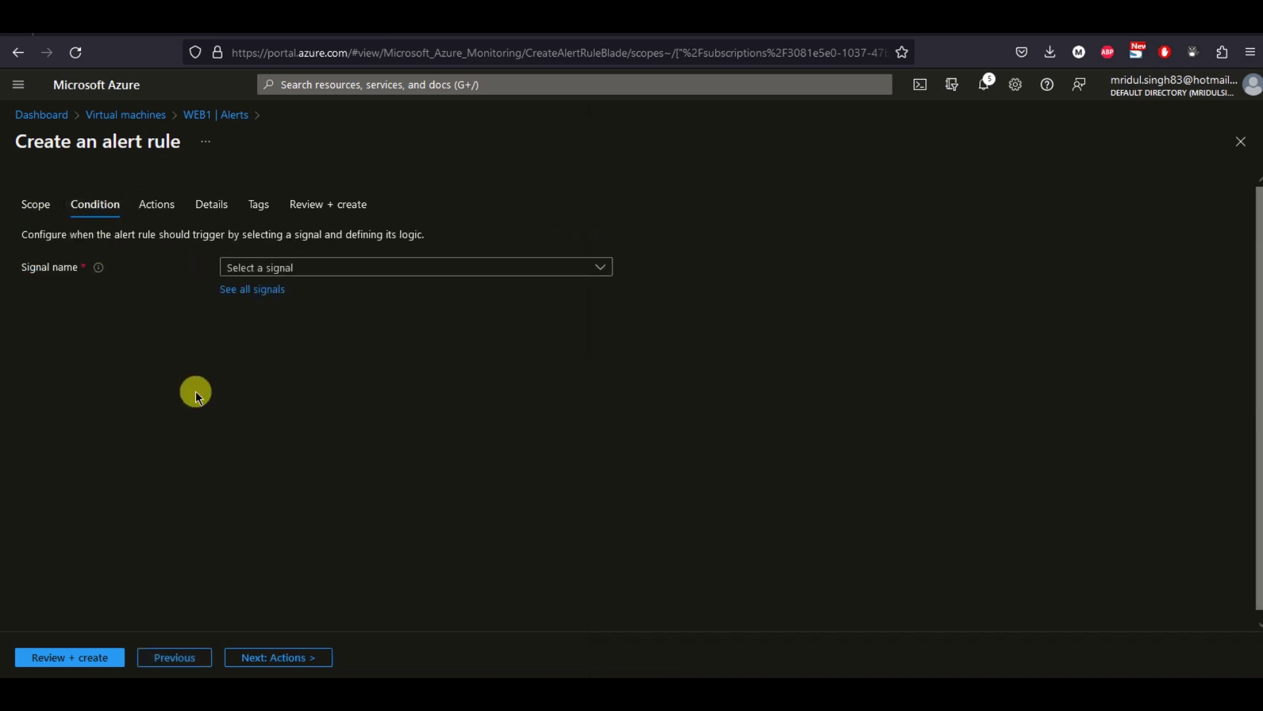
Alert when average Percentage CPU exceeds 80, checked every 5 minutes.
left_click(357, 267)
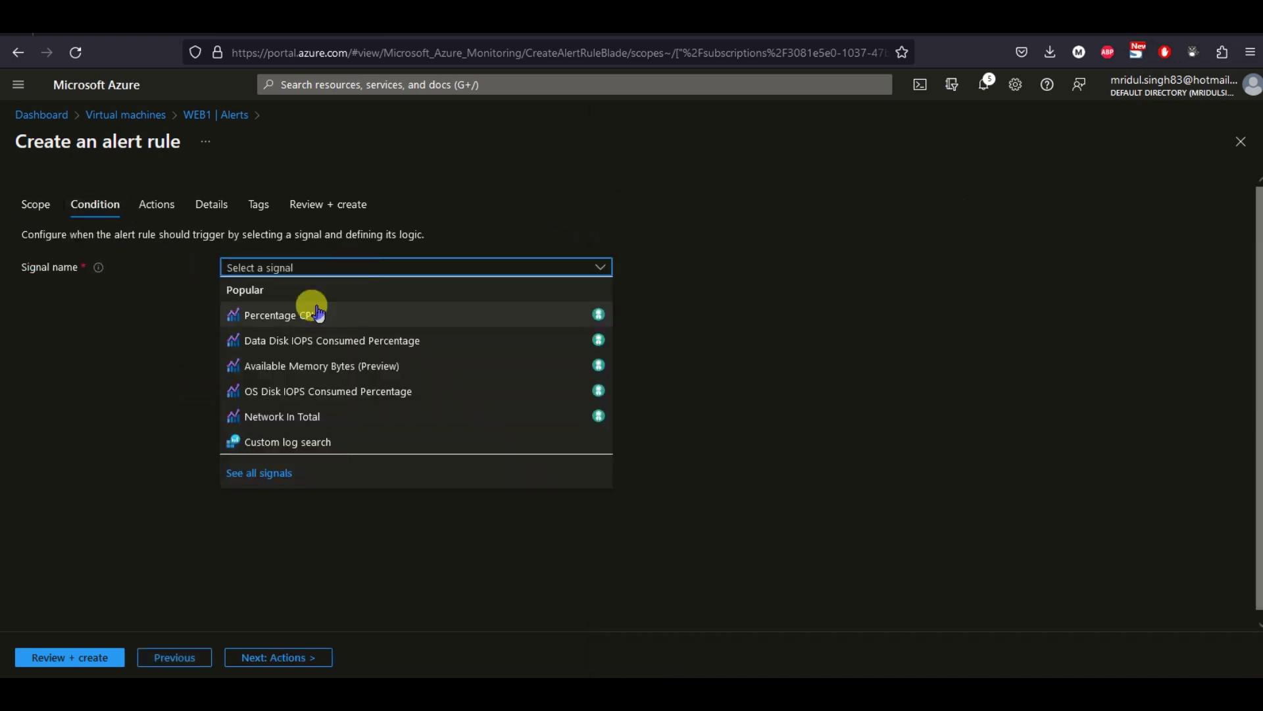
left_click(293, 315)
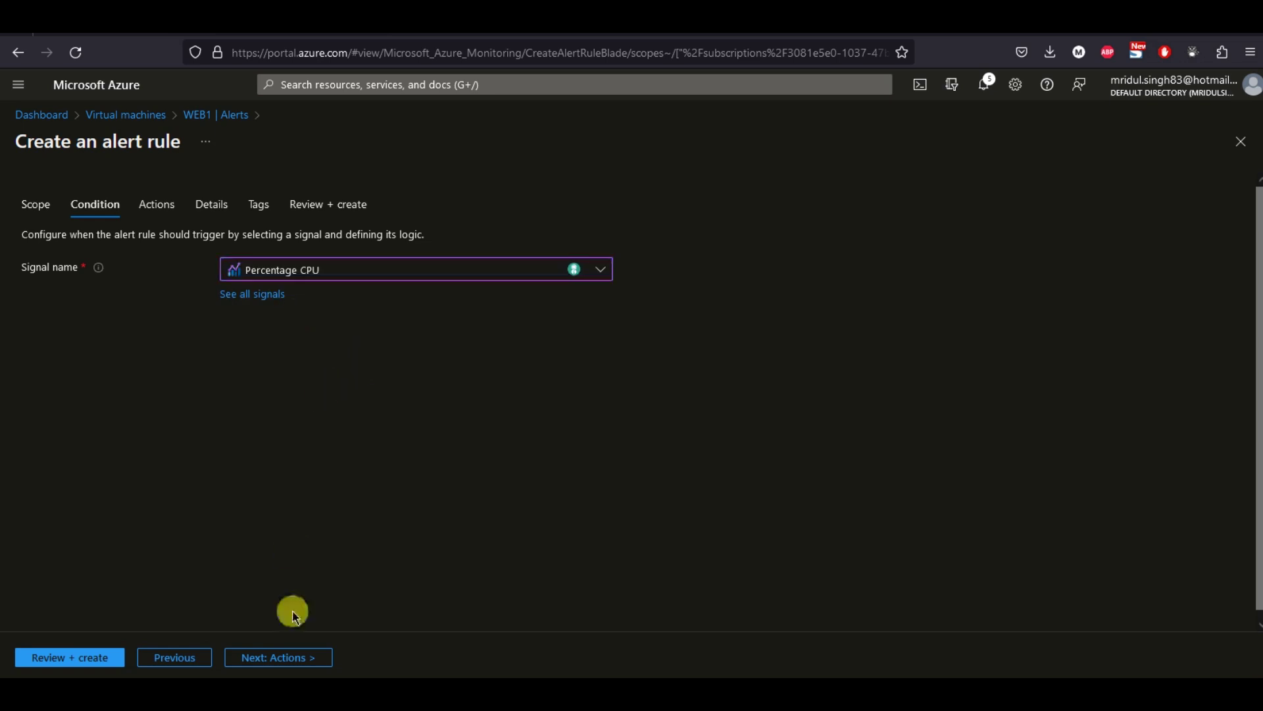
left_click(266, 667)
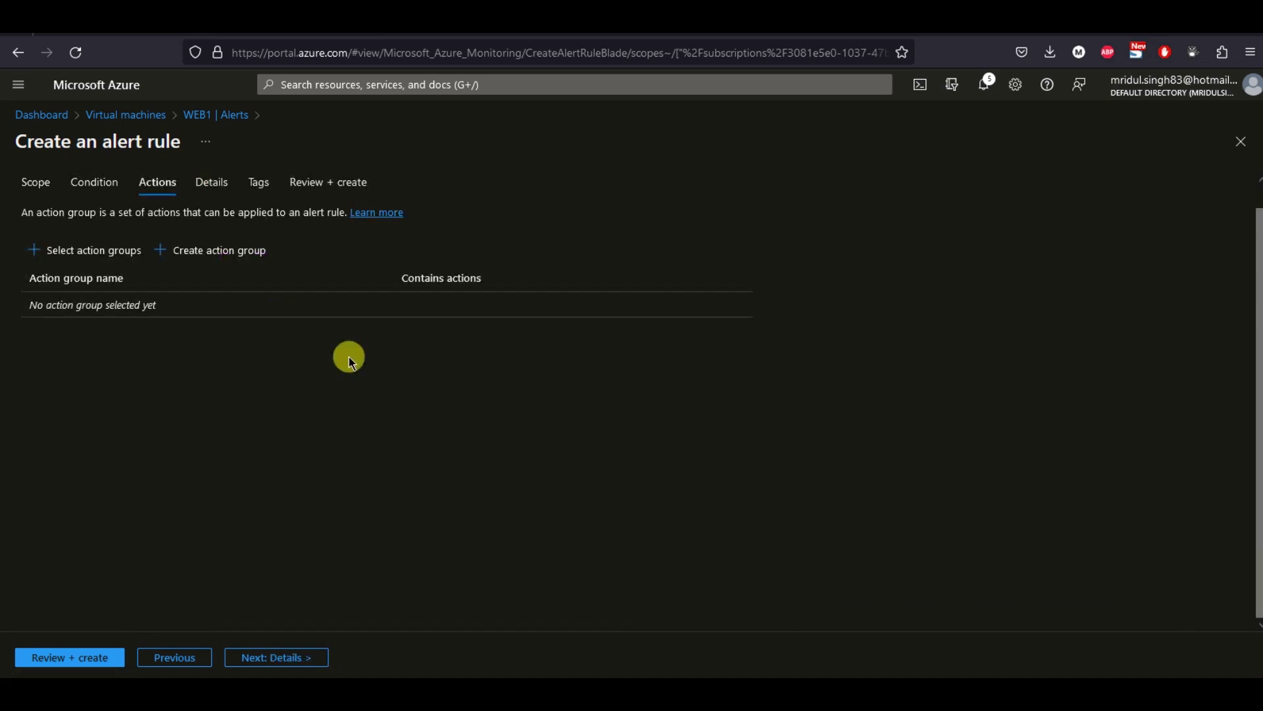
left_click(100, 183)
scroll(456, 368, "down", 2)
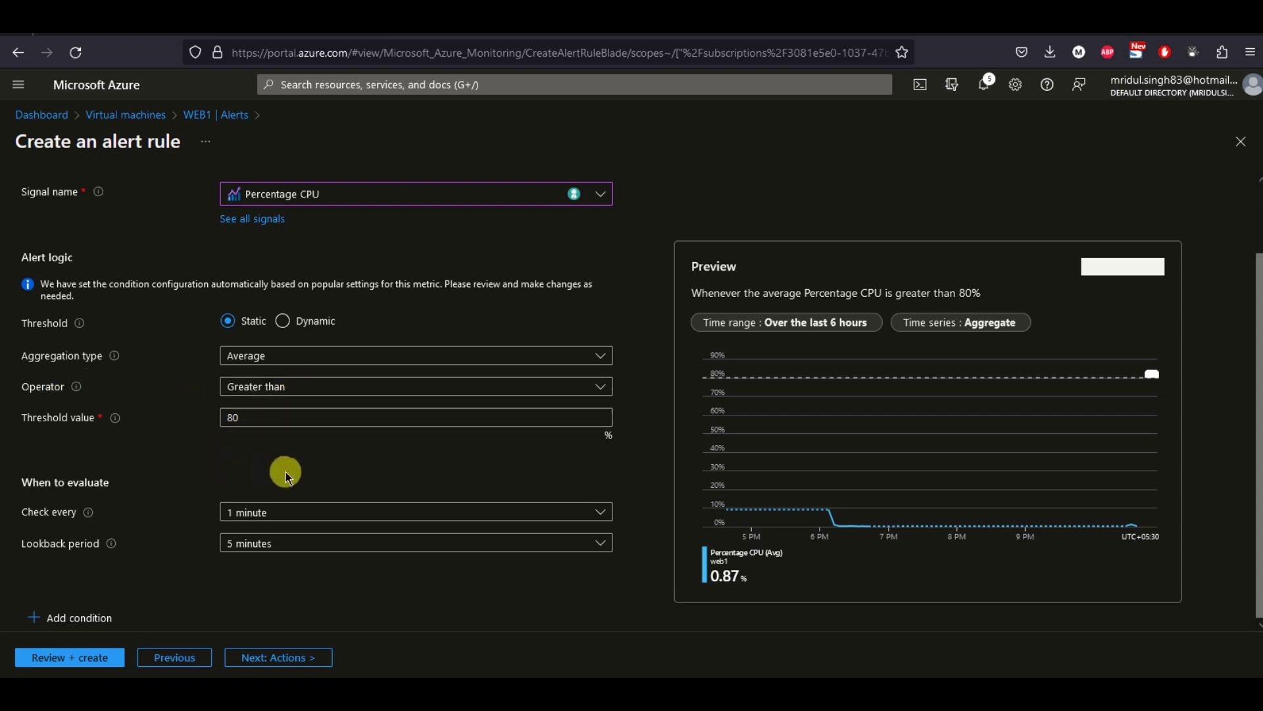
left_click(241, 516)
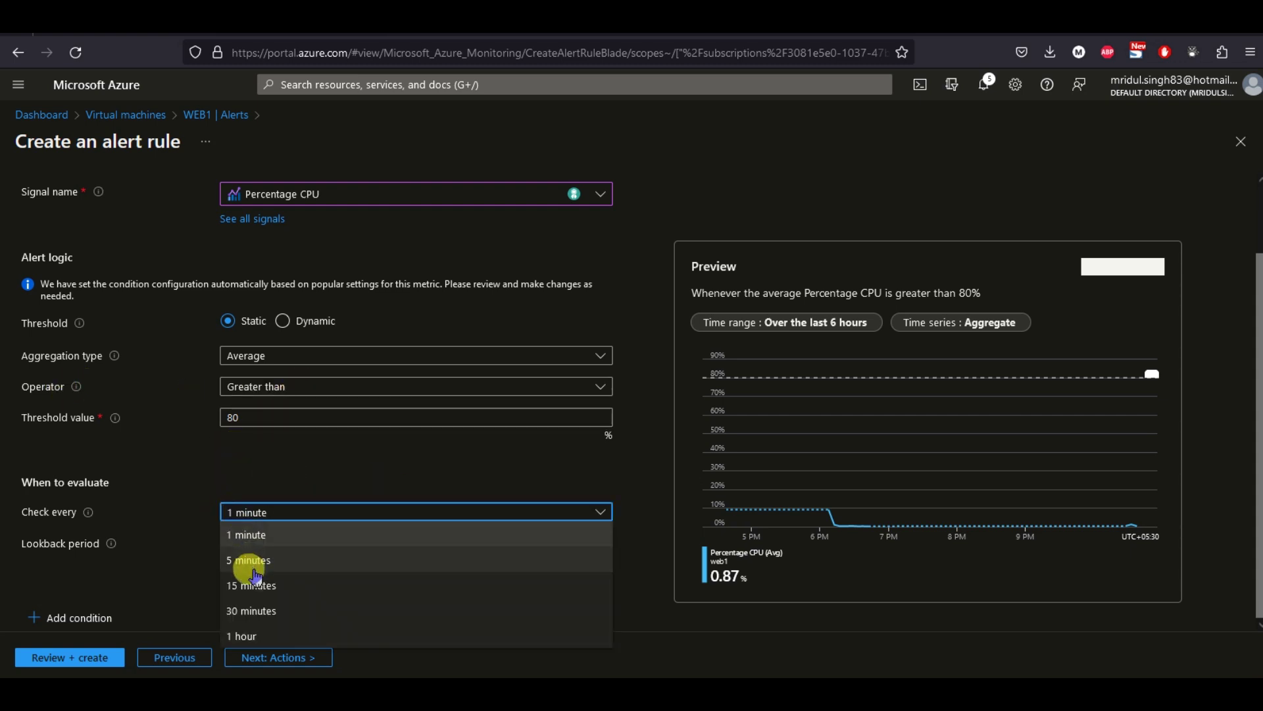
left_click(254, 564)
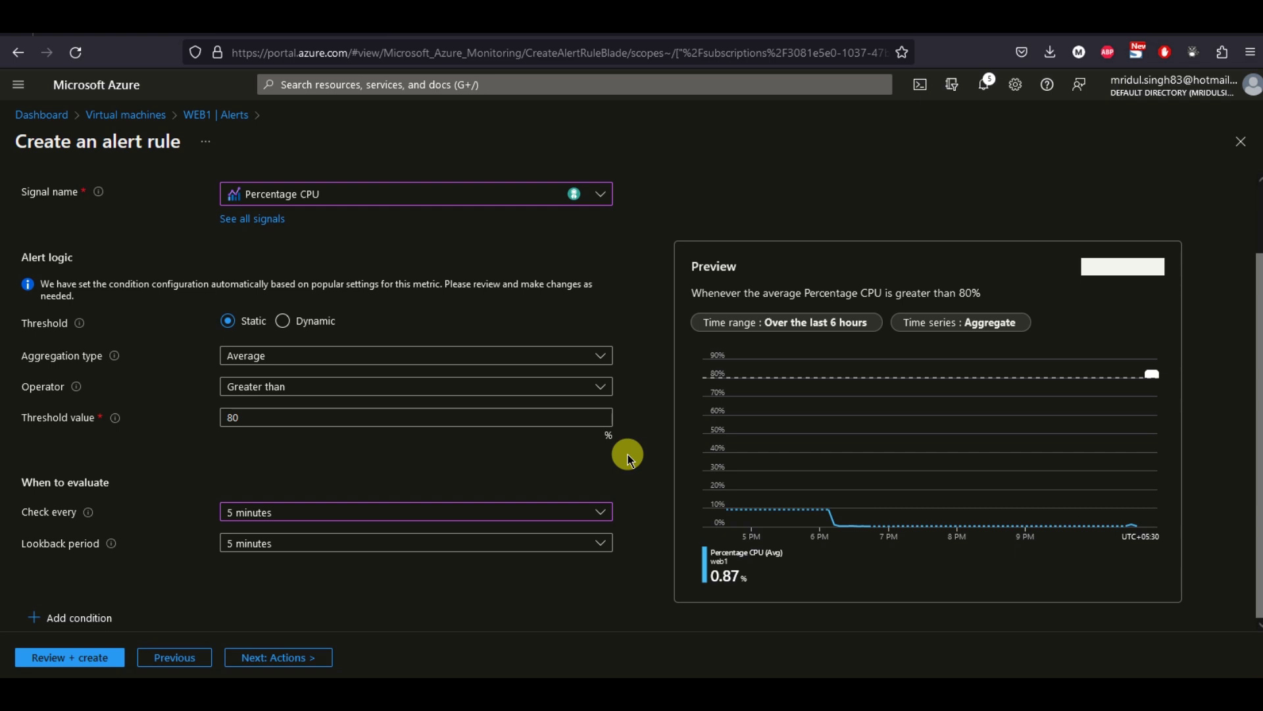
left_click(286, 666)
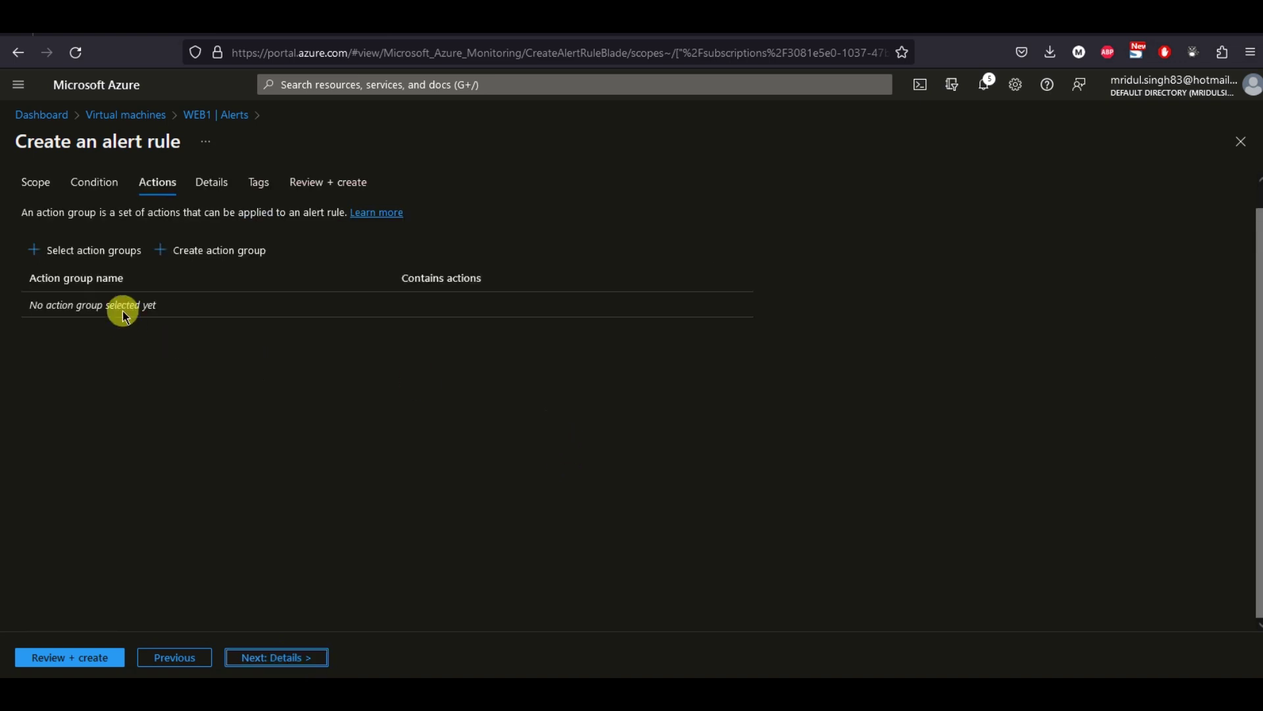
Start a new action group for the rule and begin entering its name.
left_click(217, 257)
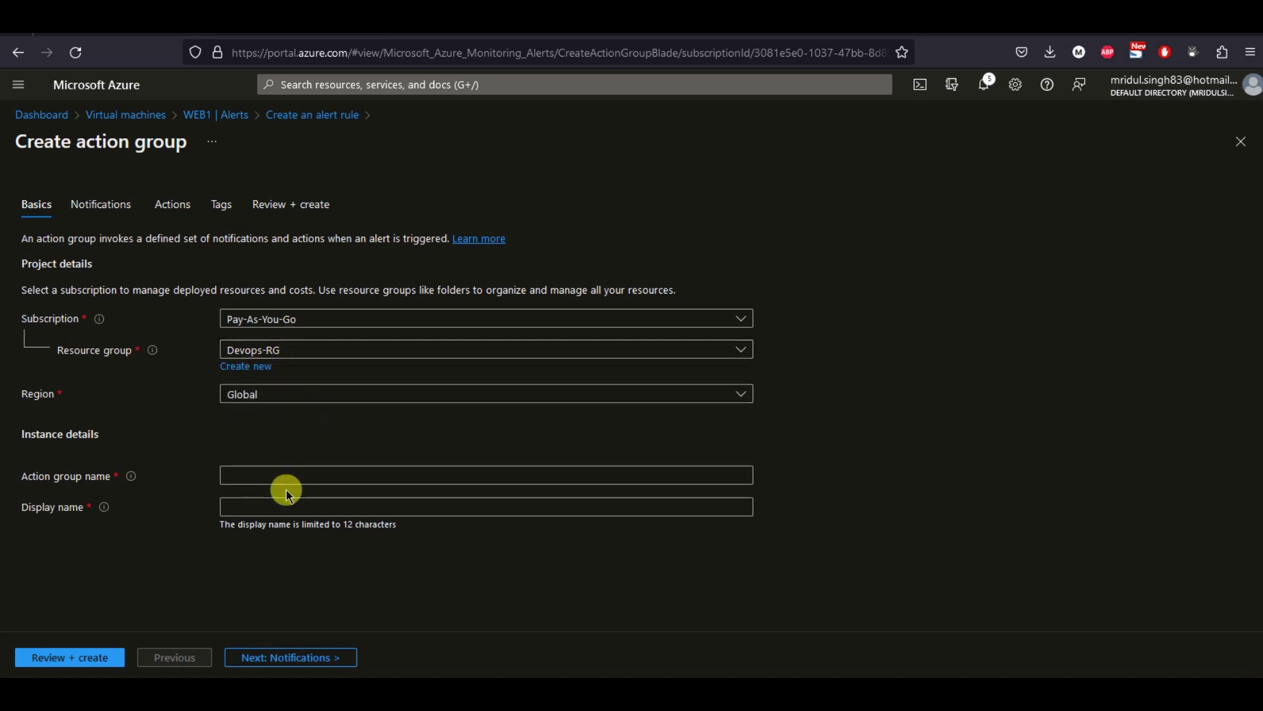
left_click(271, 473)
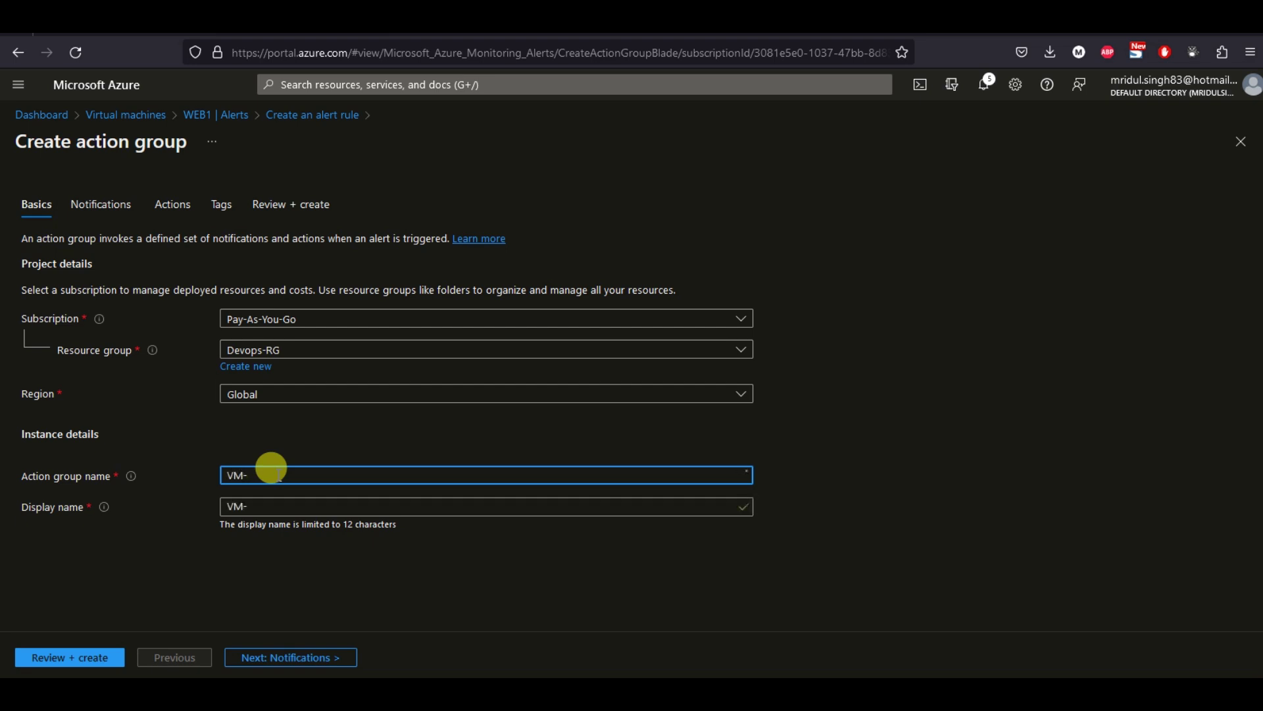
Enter VM-Aert-Group as the action group name and VM-AertGroup as its display name.
type("VM-Aert")
type("_")
left_click(308, 503)
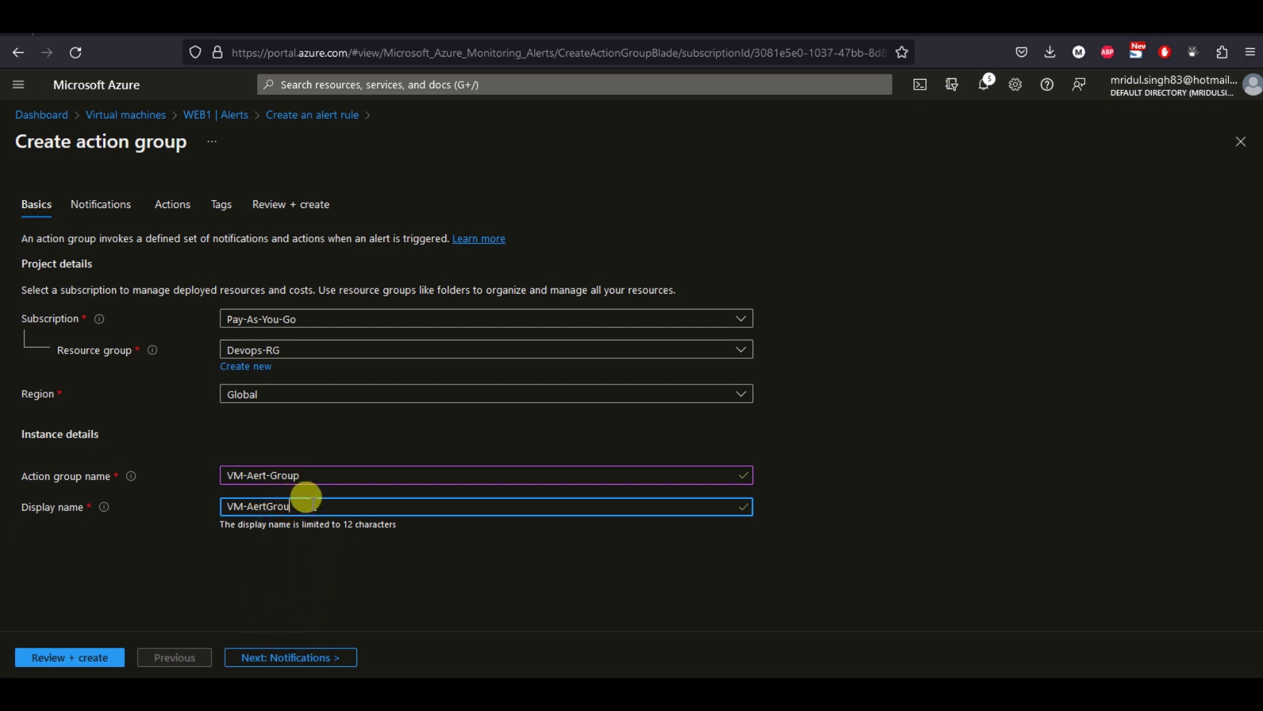
left_click(306, 557)
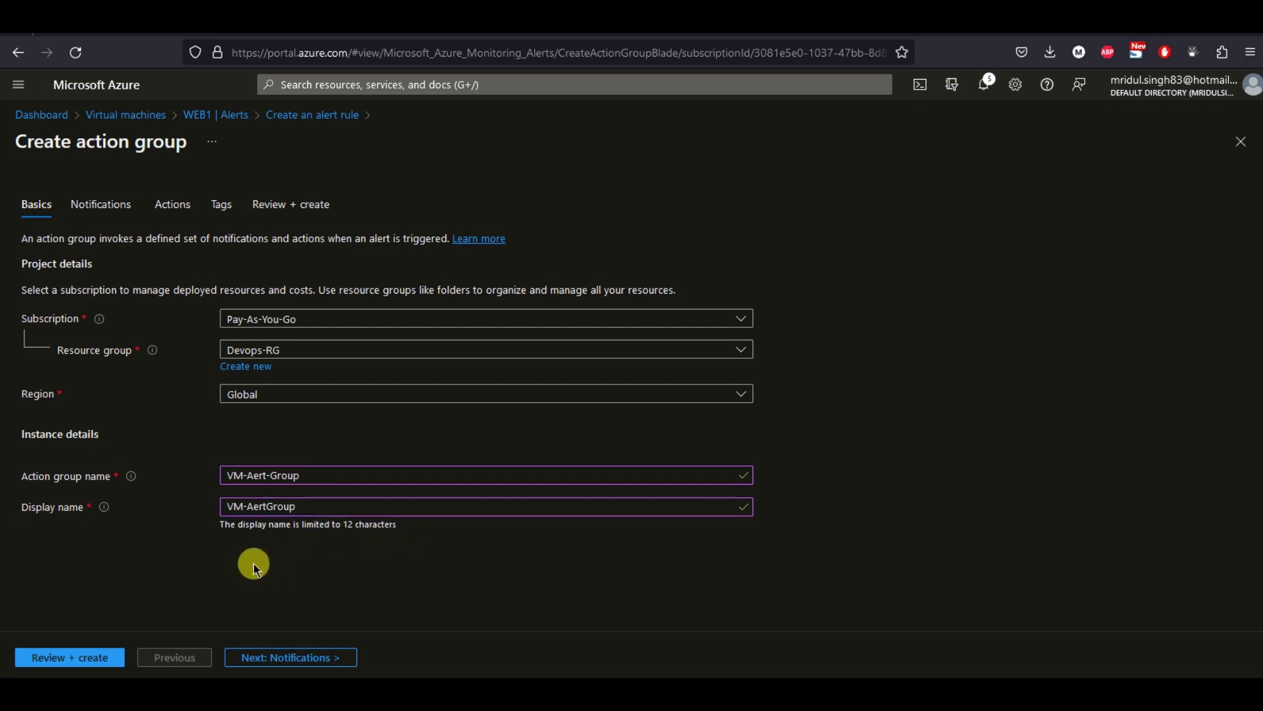
left_click(283, 657)
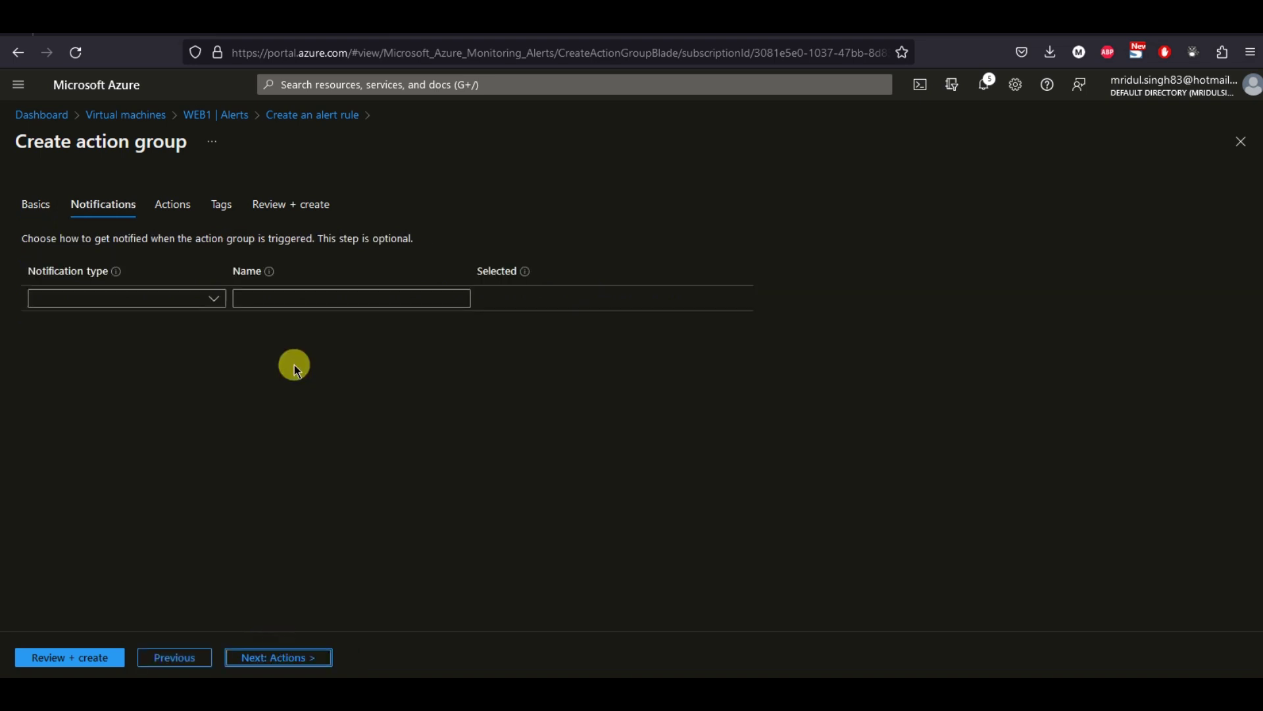
Add a named Email/SMS message/Push/Voice notification that emails the recipient's address.
left_click(204, 304)
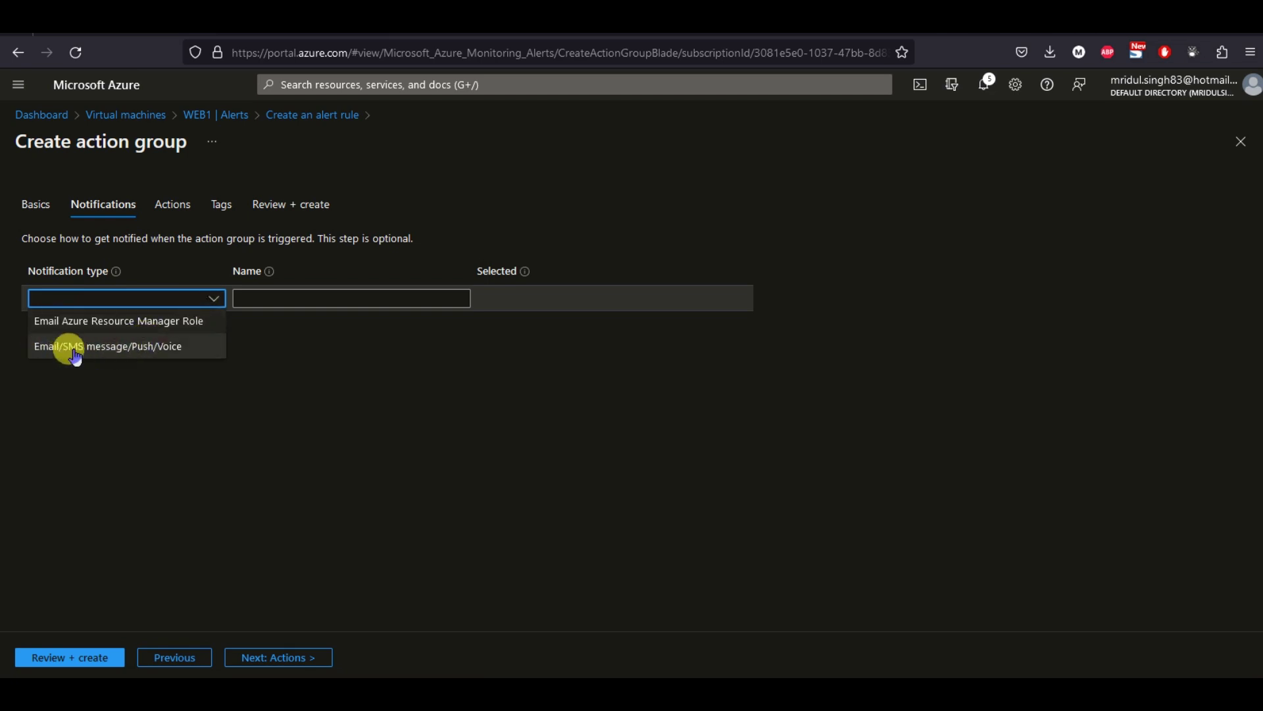
left_click(160, 349)
left_click(365, 297)
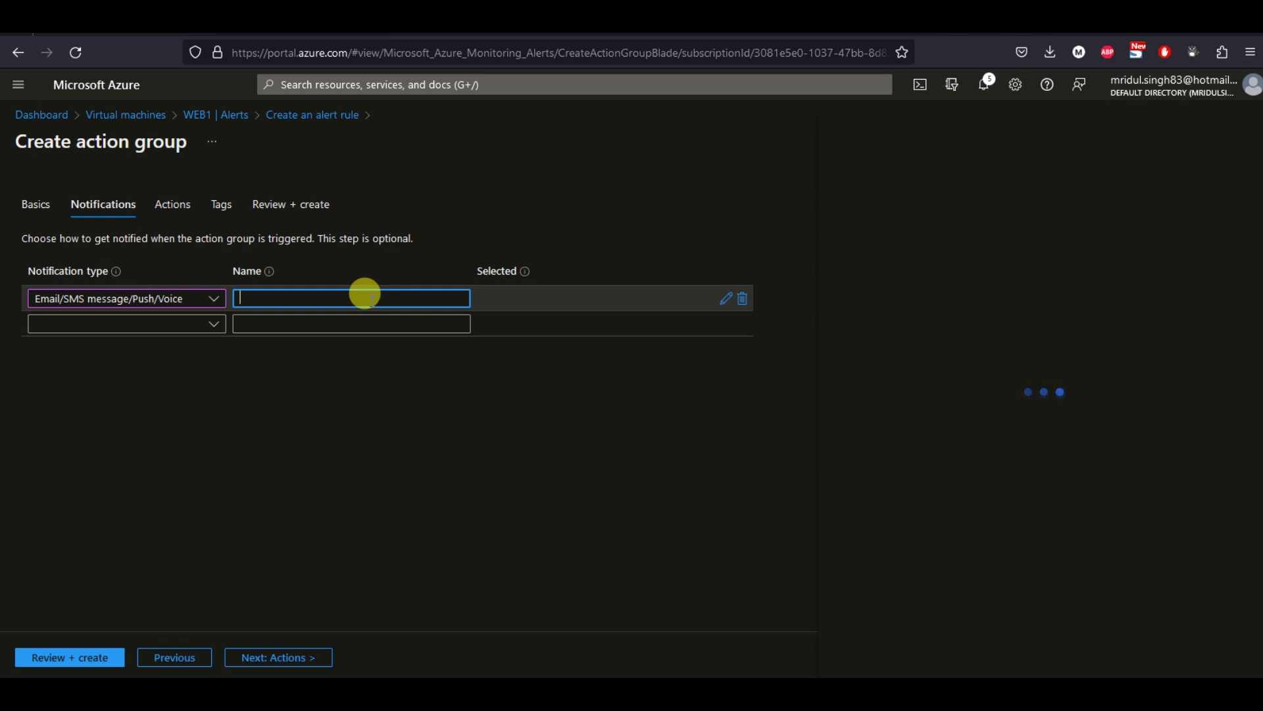
type("Mridul")
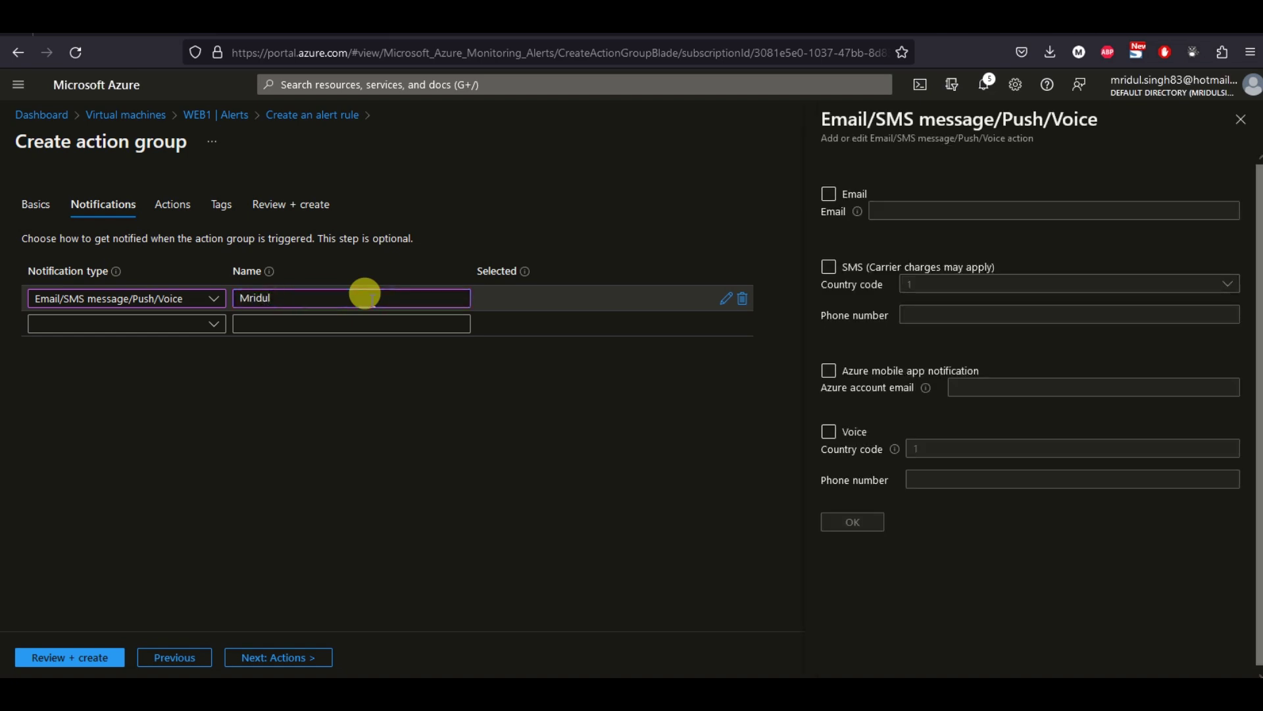
left_click(829, 193)
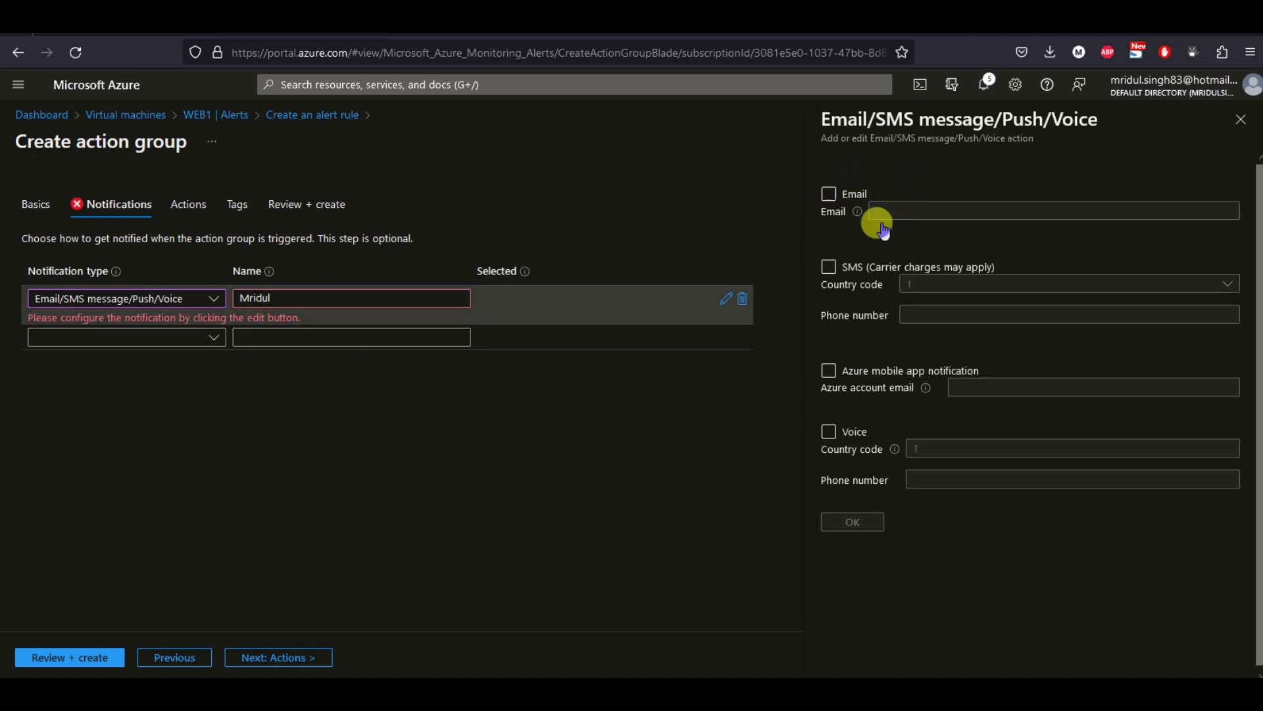
left_click(942, 211)
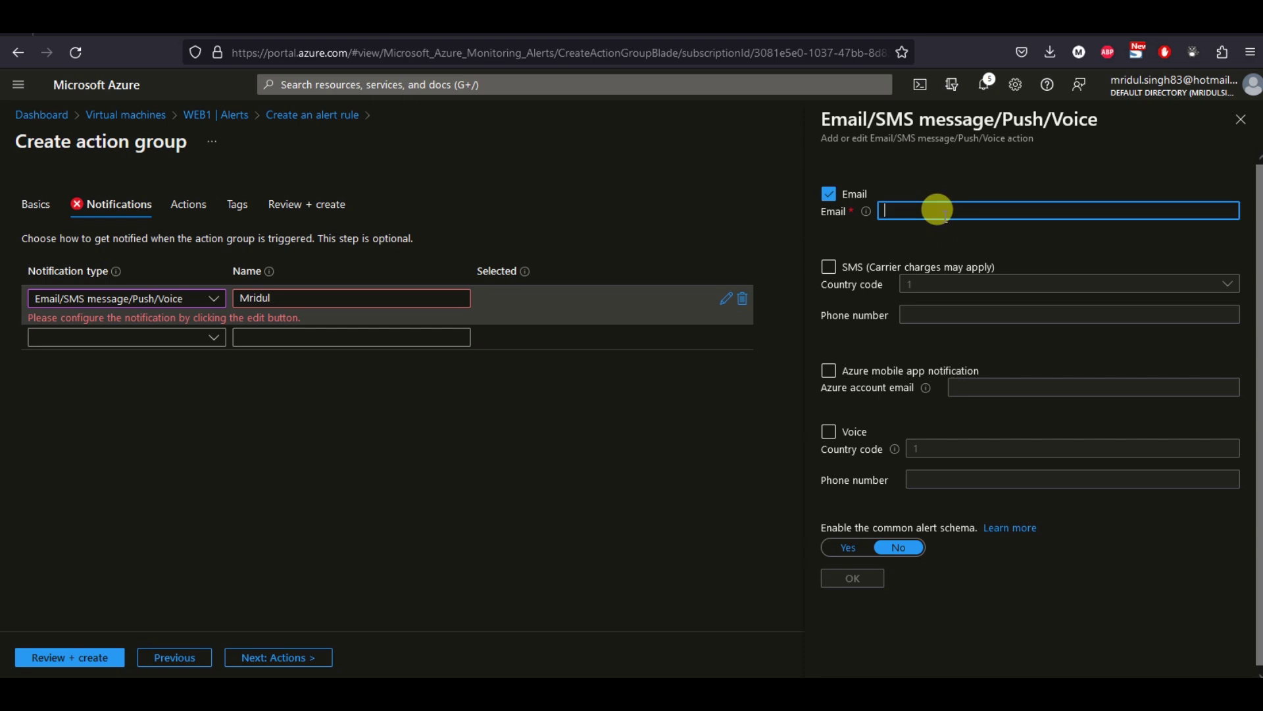
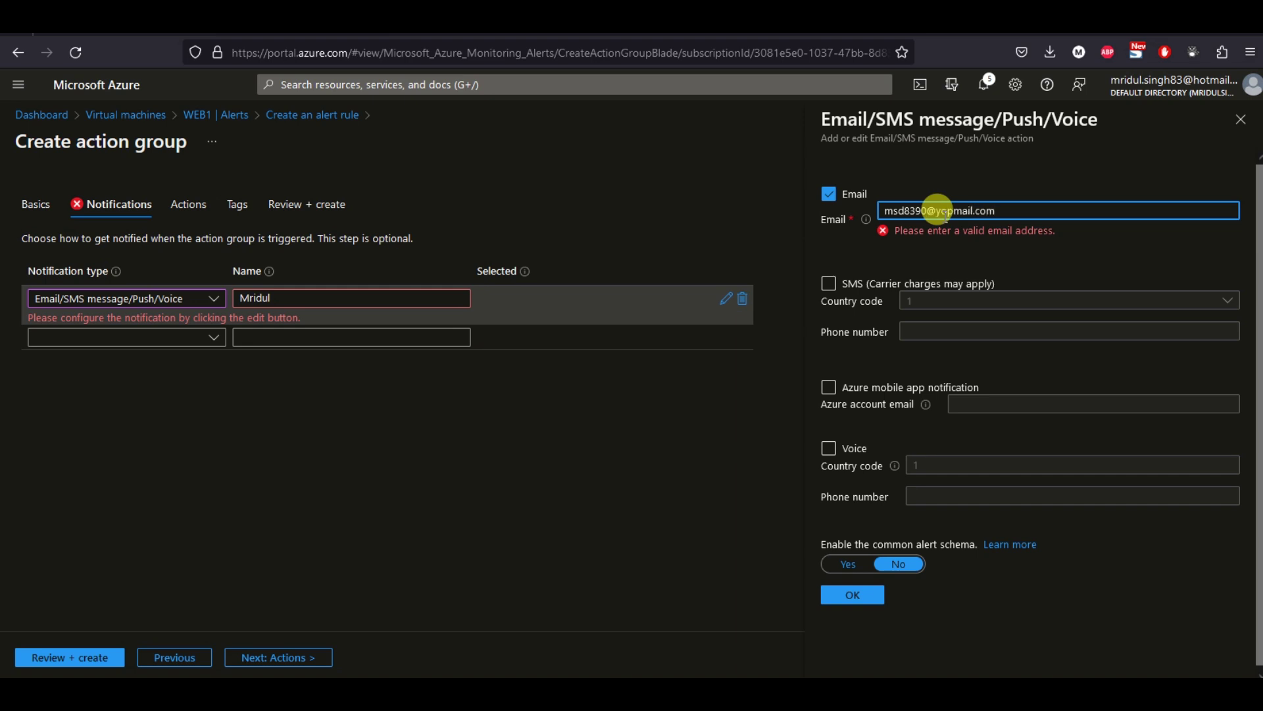
left_click(853, 578)
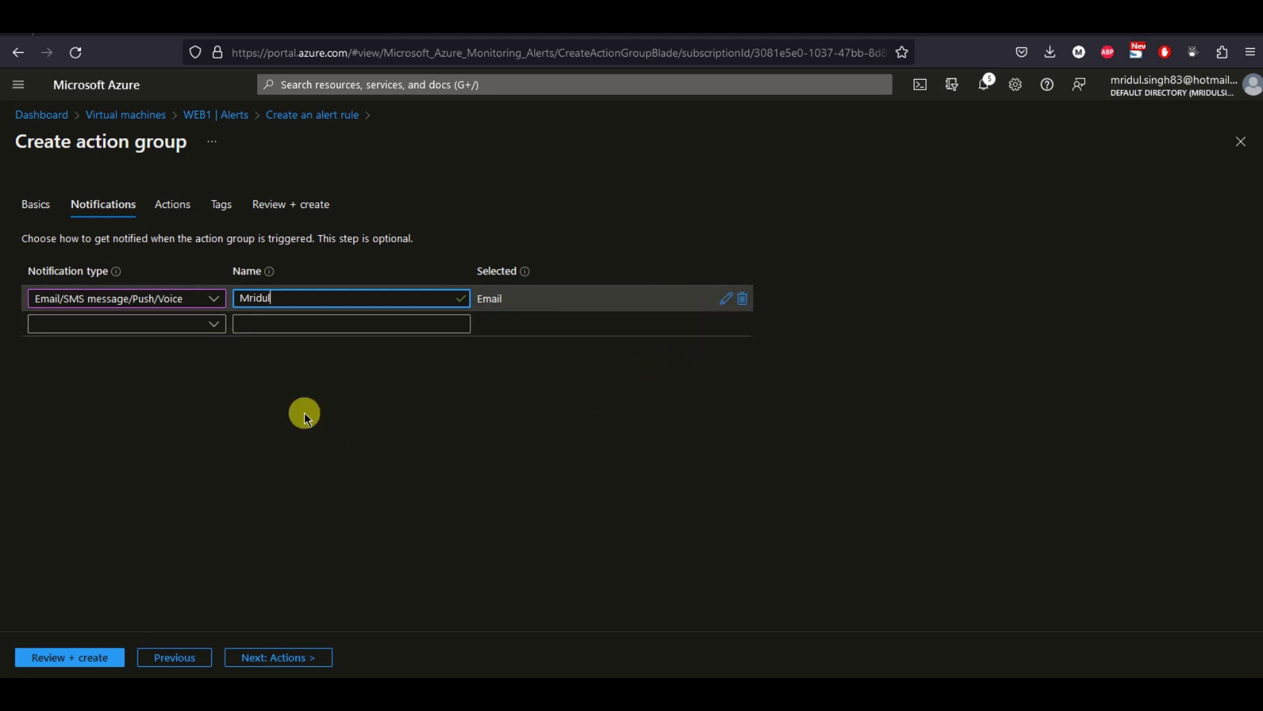
left_click(180, 426)
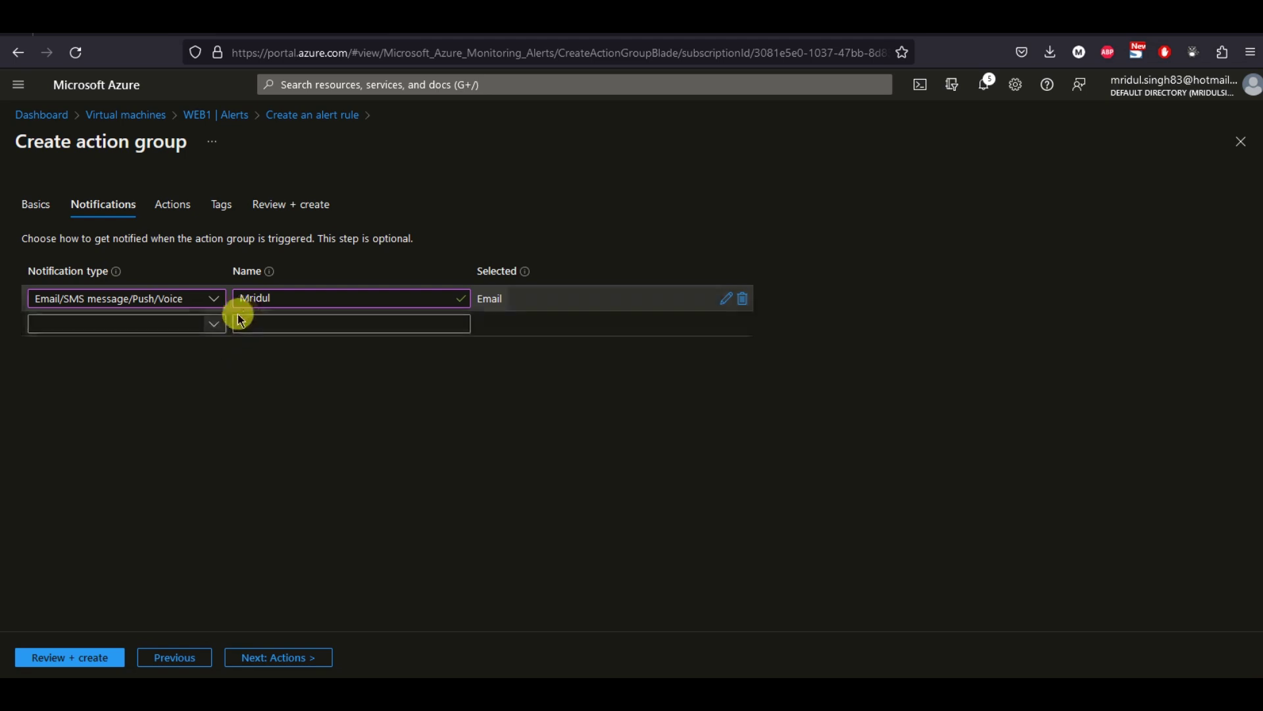
Pick Email/SMS message/Push/Voice for a second notification row and close its details unconfigured.
left_click(210, 321)
left_click(151, 372)
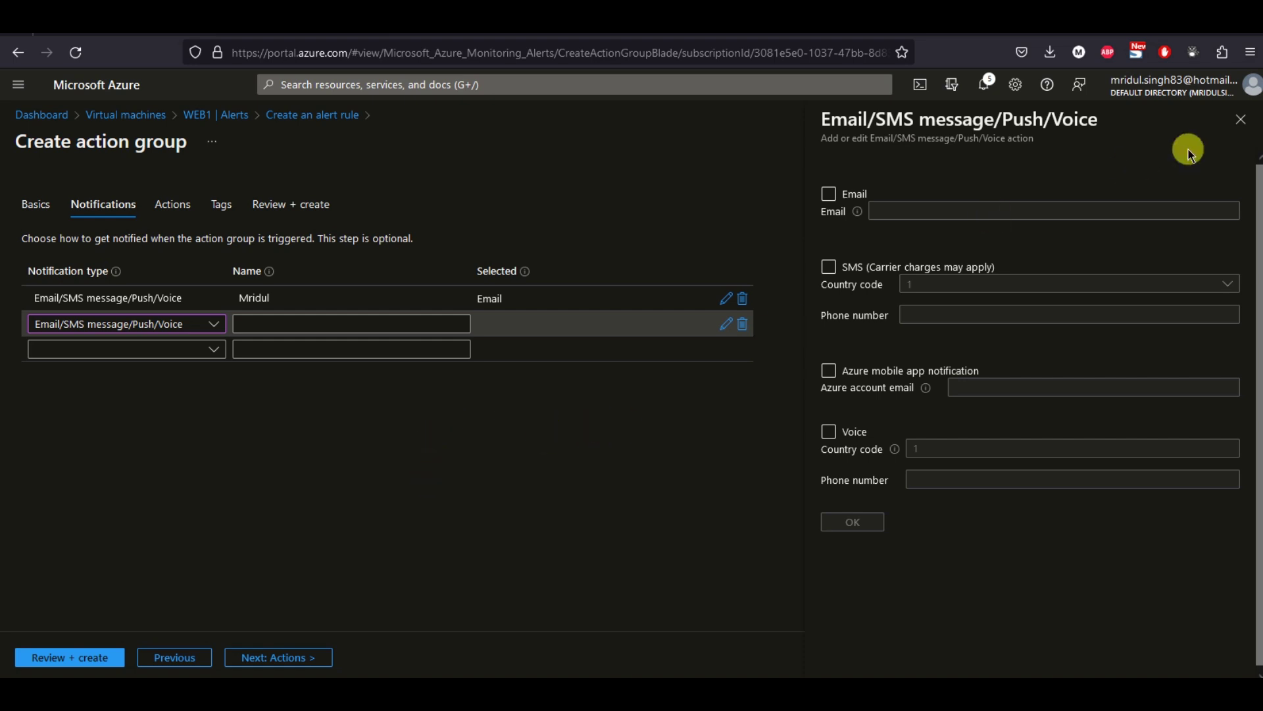
left_click(1241, 119)
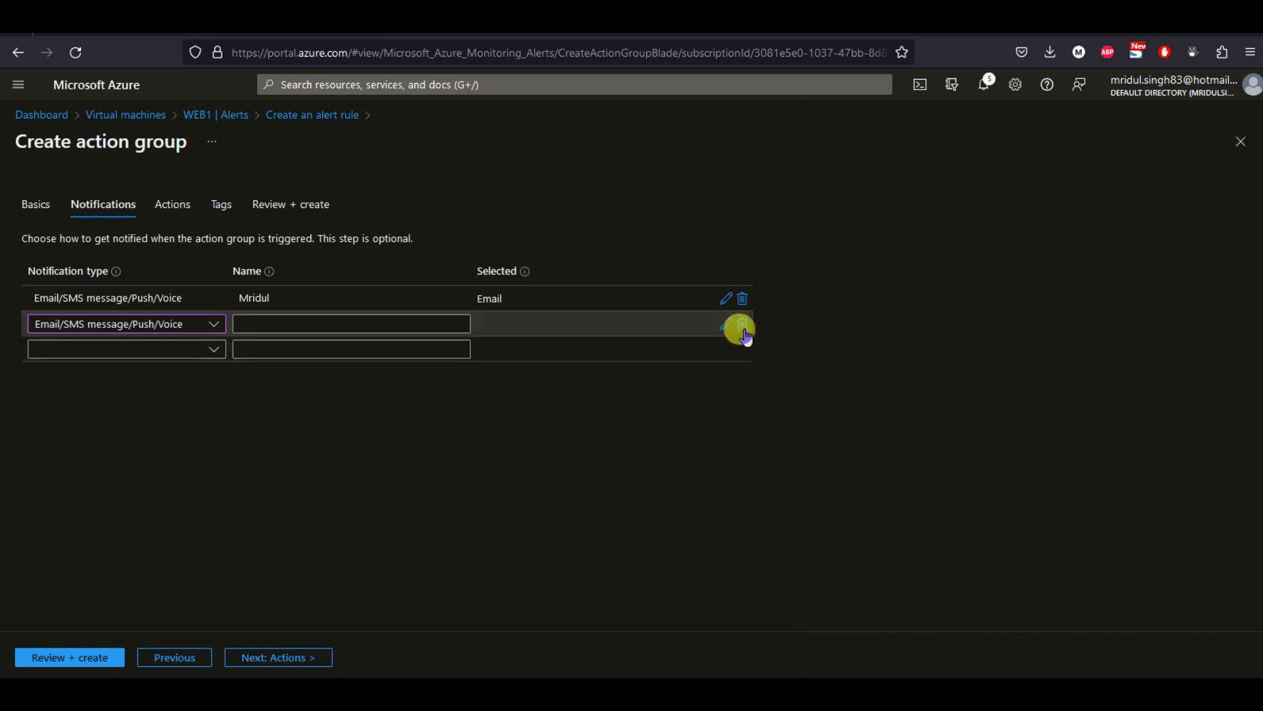
Skip ahead to the action group review, then return to Notifications to fix the error.
left_click(276, 657)
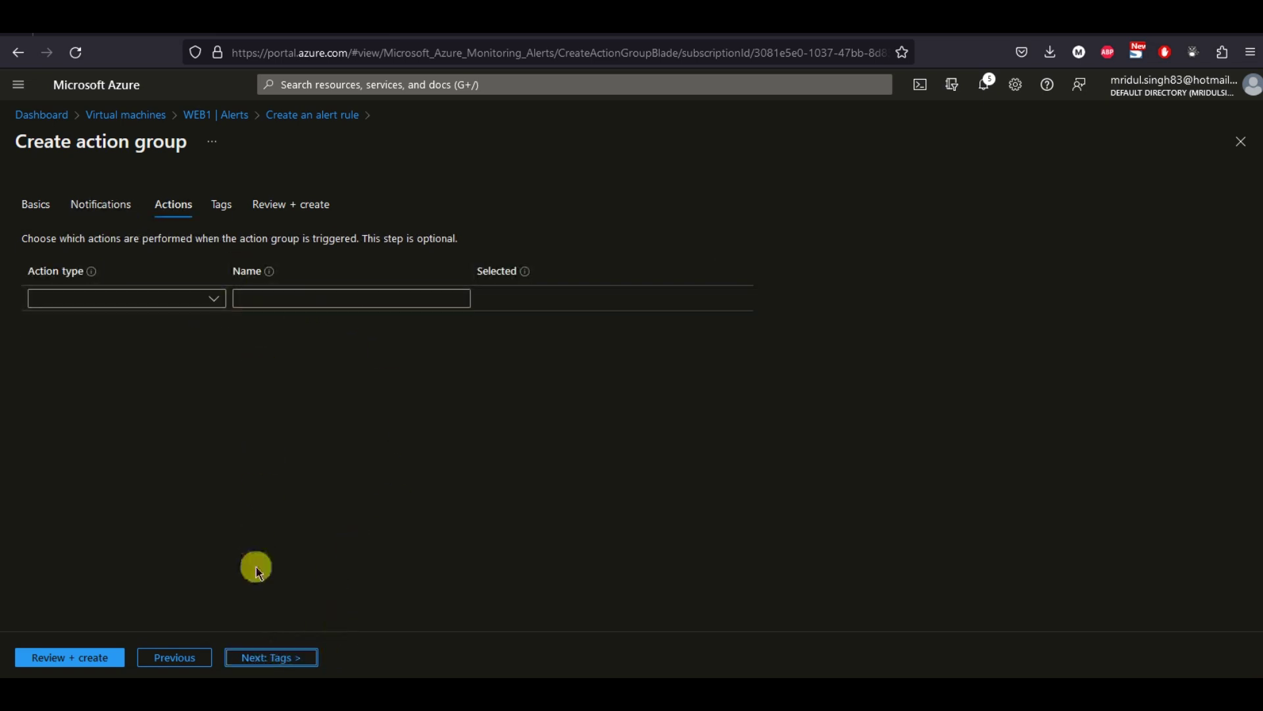
left_click(256, 658)
left_click(293, 658)
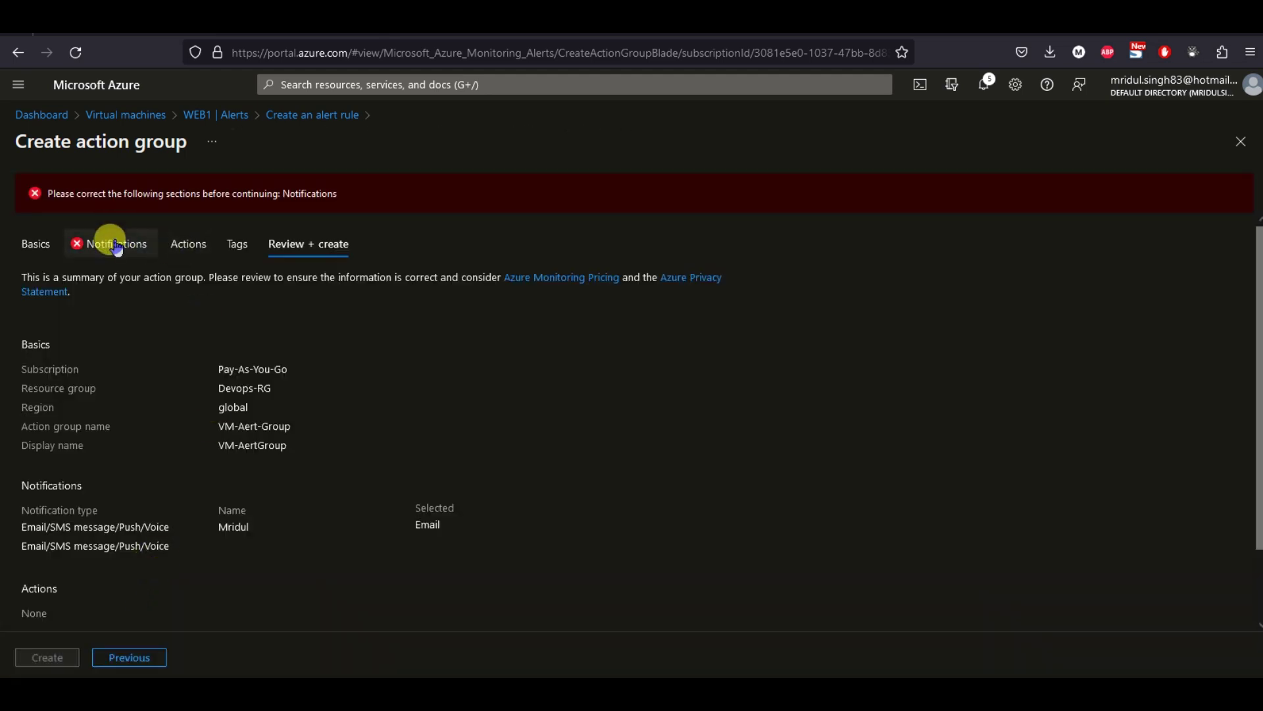
left_click(107, 244)
Delete the empty second notification row and advance through Actions to the Tags step.
left_click(270, 320)
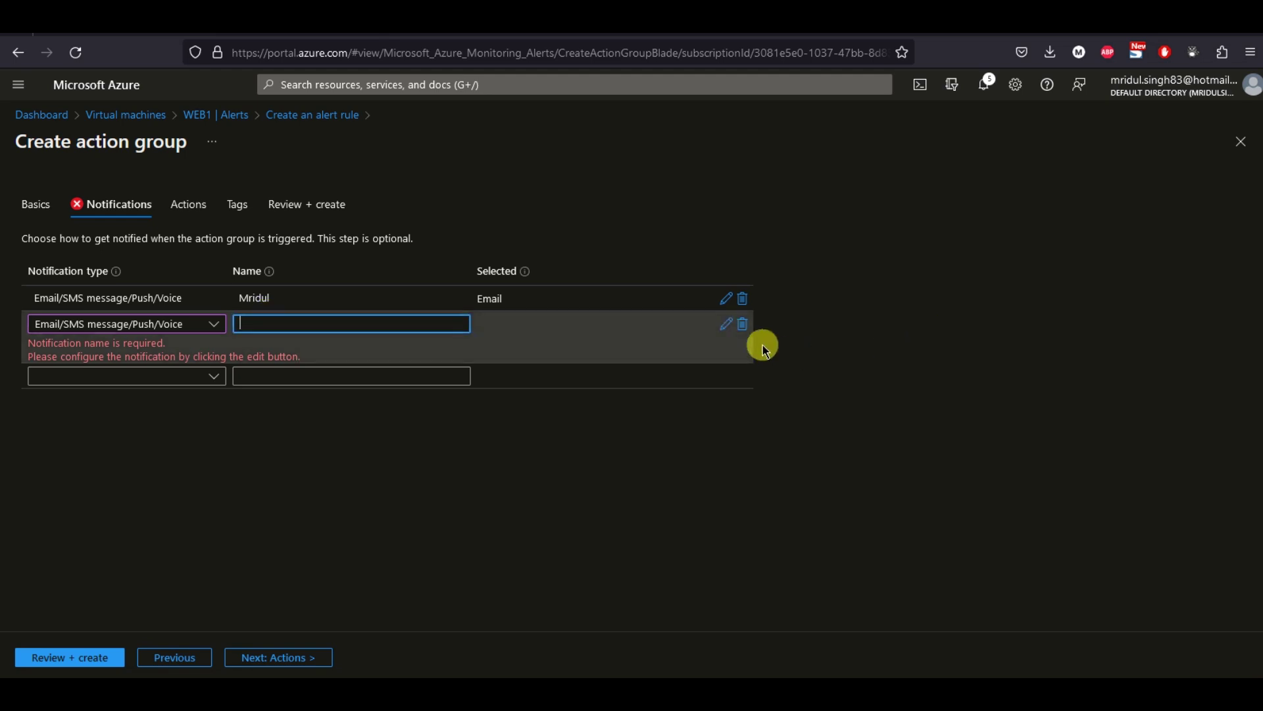
left_click(742, 323)
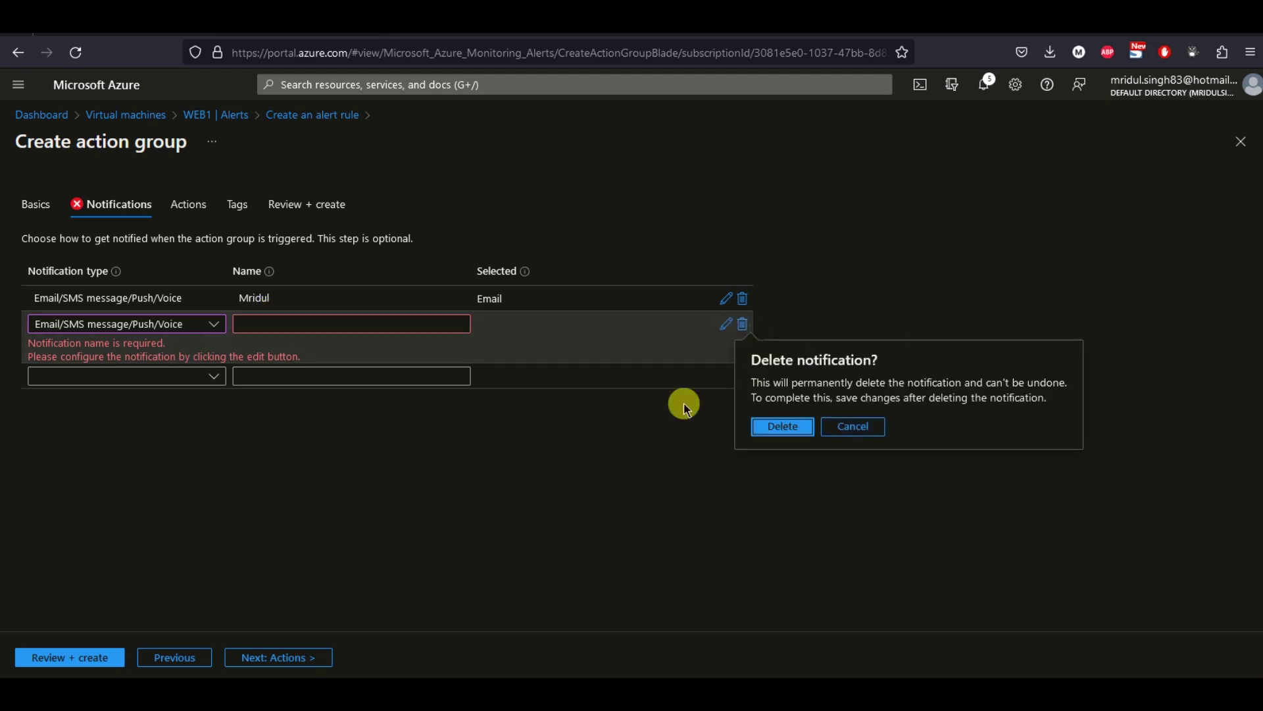
left_click(780, 427)
left_click(282, 657)
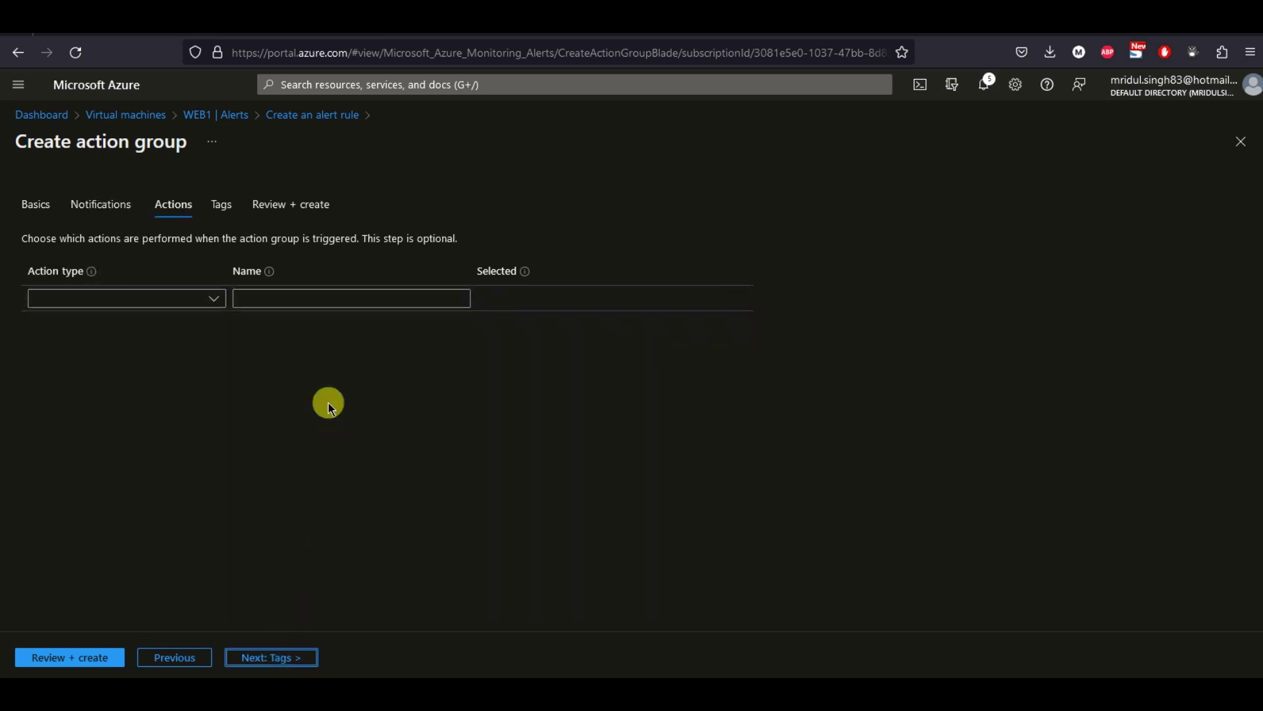
left_click(263, 658)
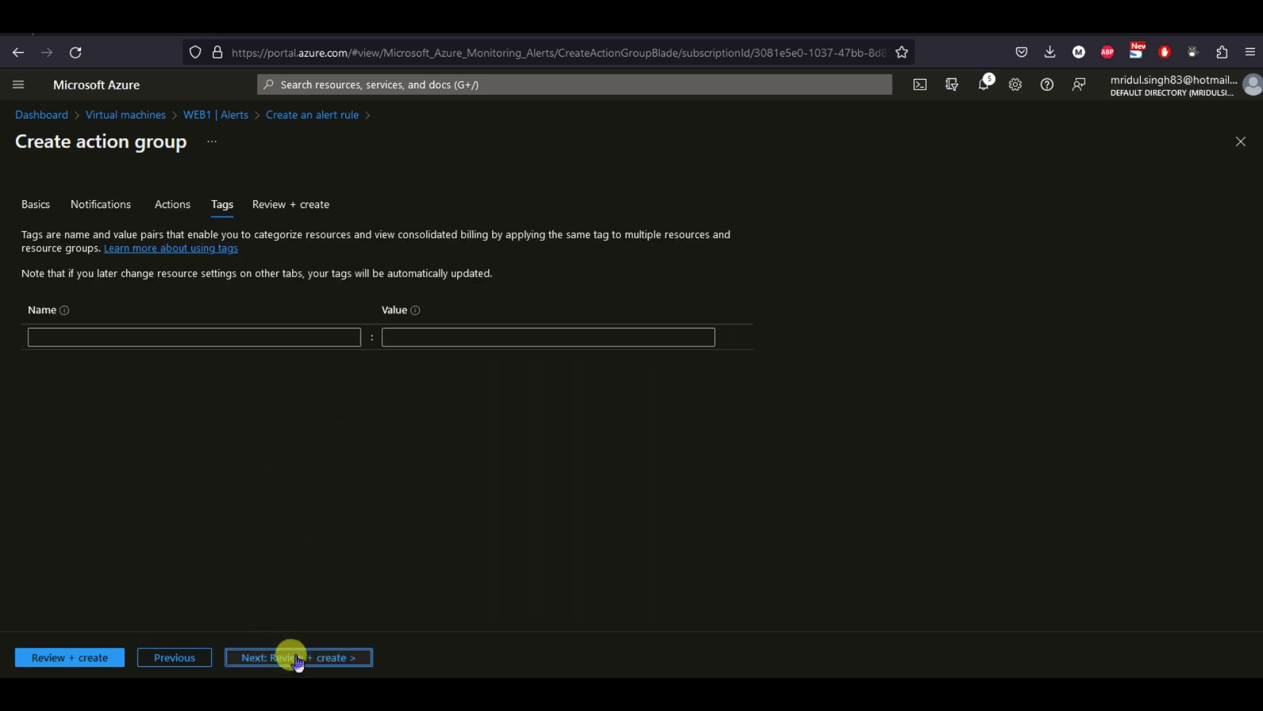
Review and create the VM-Aert-Group action group with its single email notification.
left_click(292, 657)
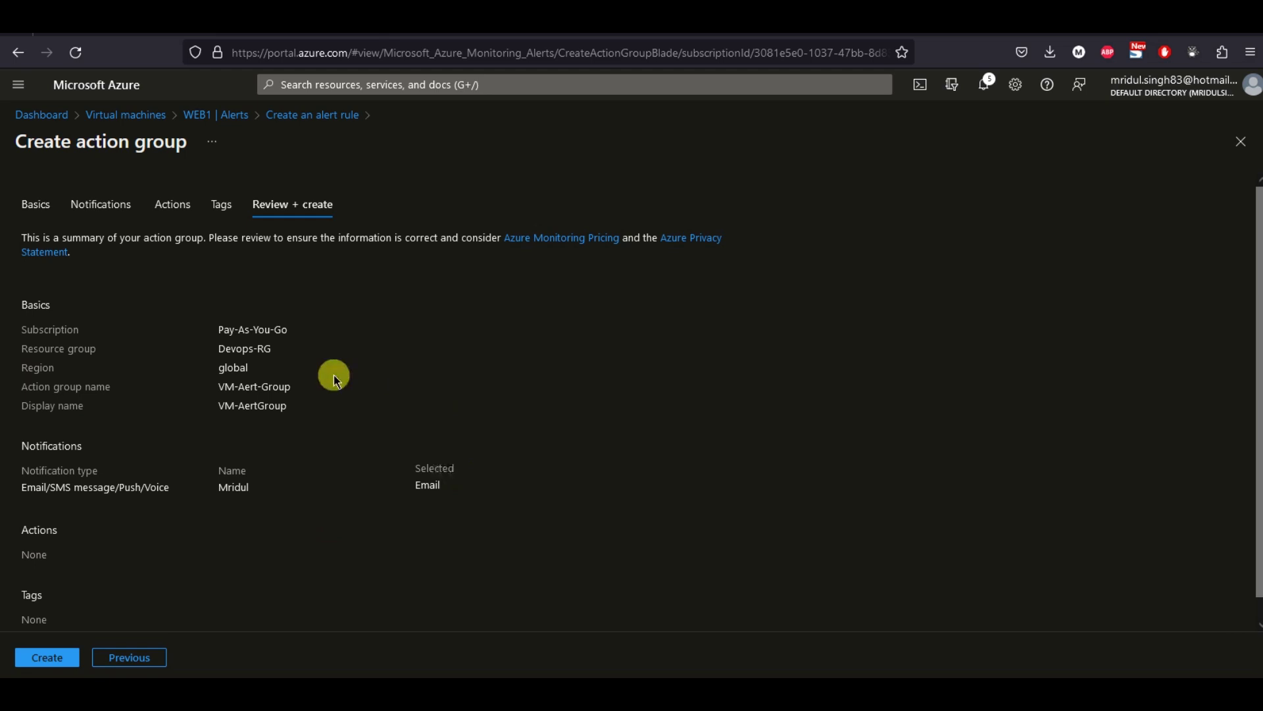
left_click(53, 659)
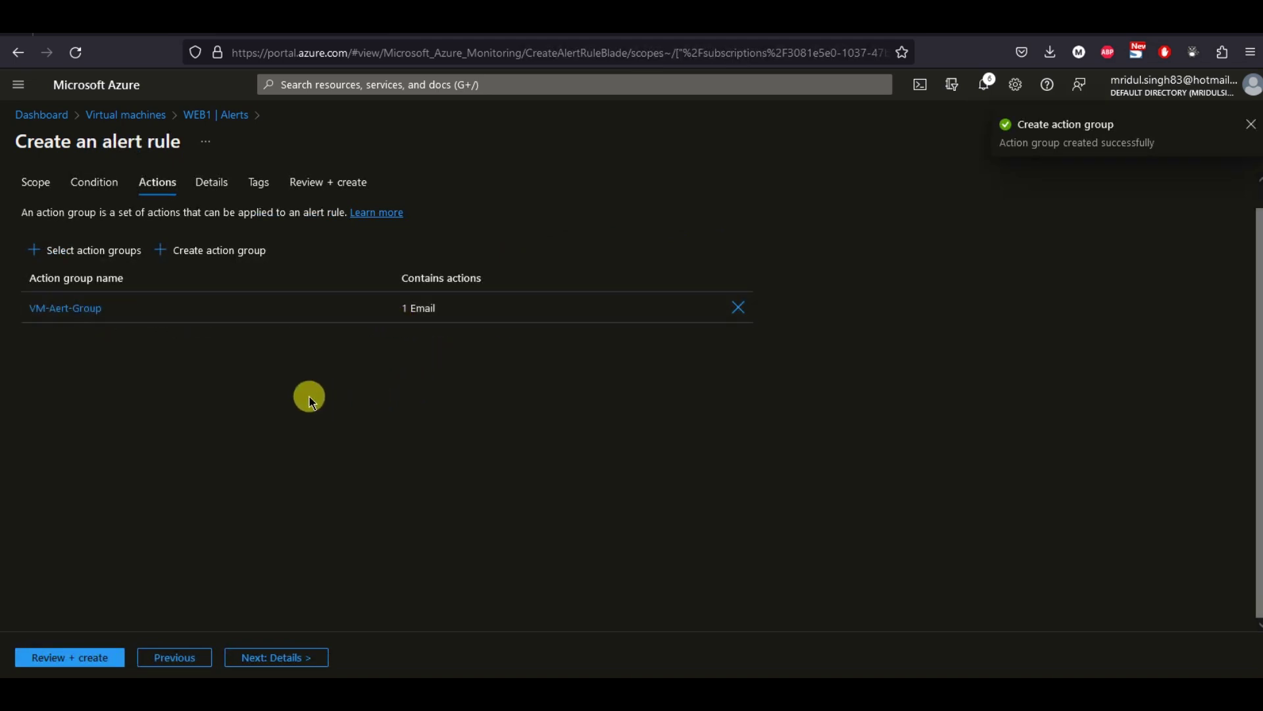
On the Details tab, choose severity 1 - Error and enter VM-Alert-Rule as the rule name.
left_click(212, 181)
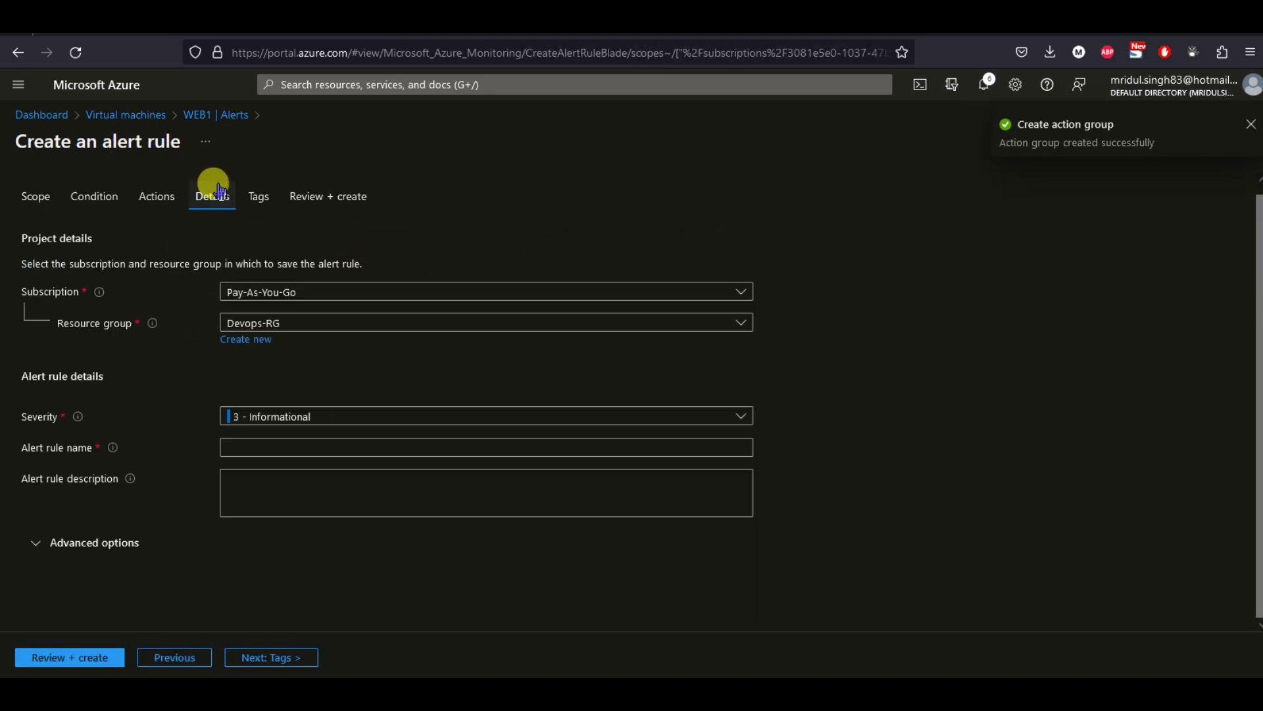
left_click(301, 417)
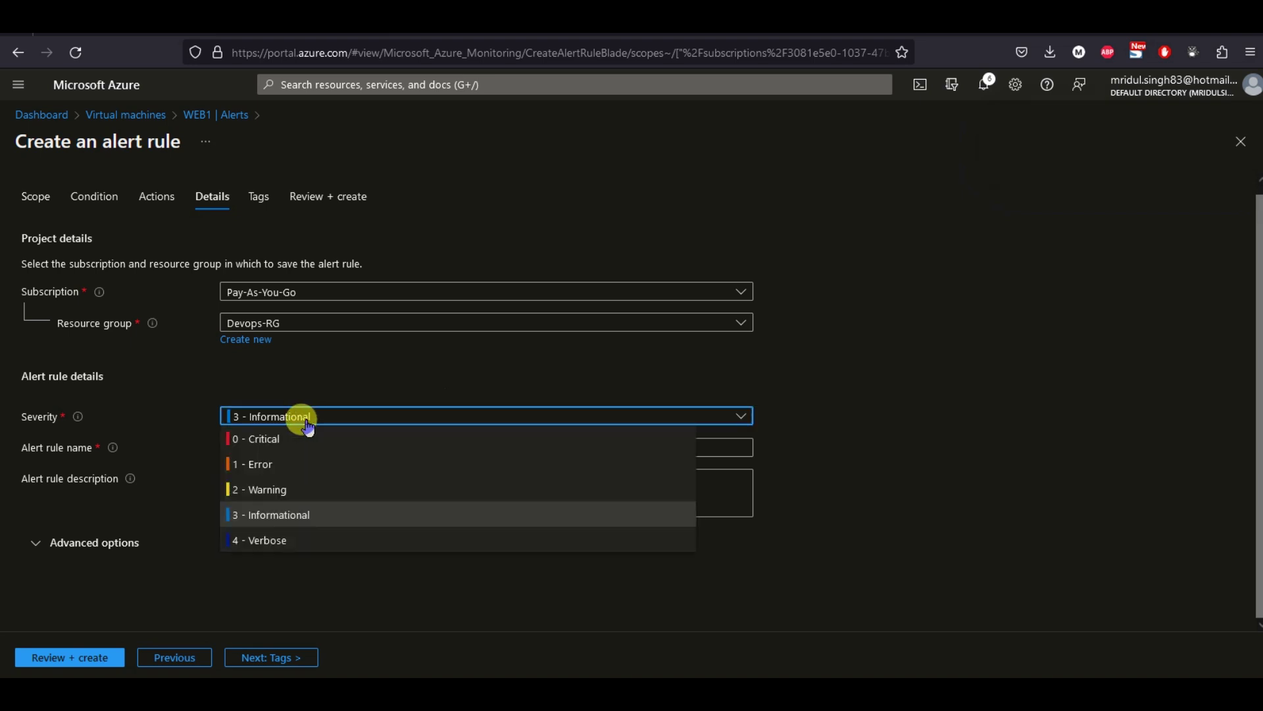
left_click(264, 464)
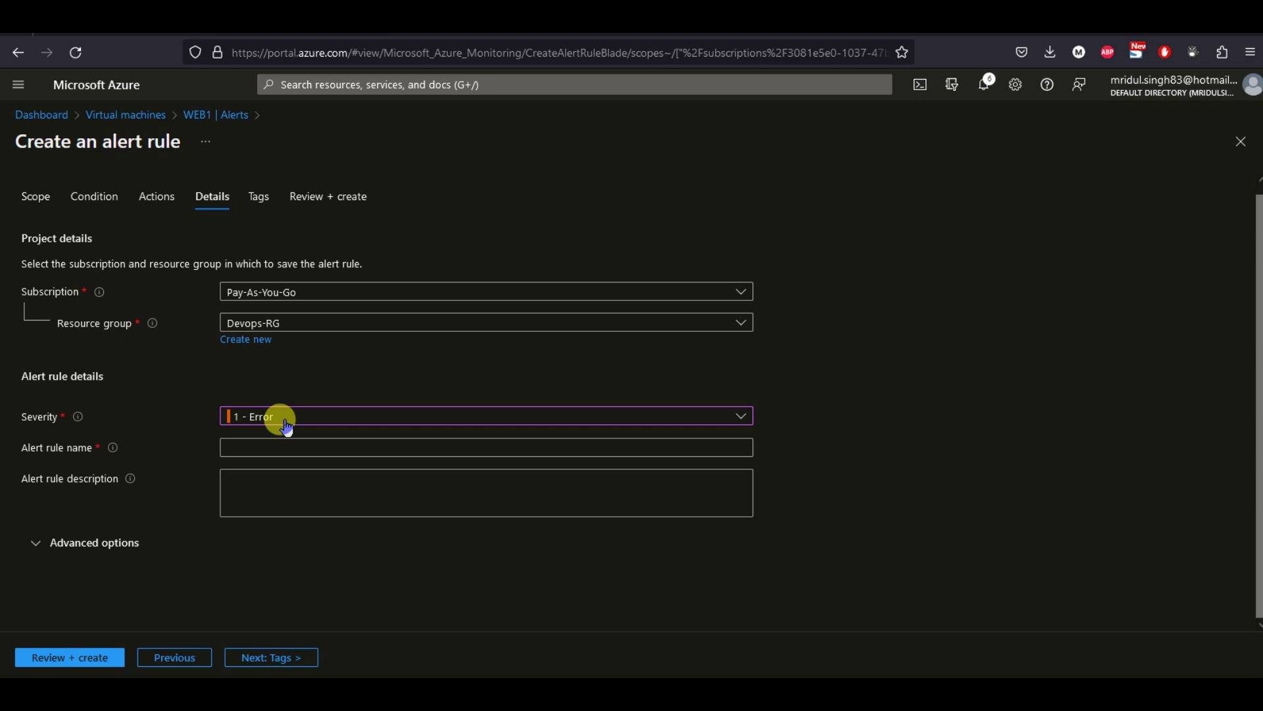
left_click(283, 419)
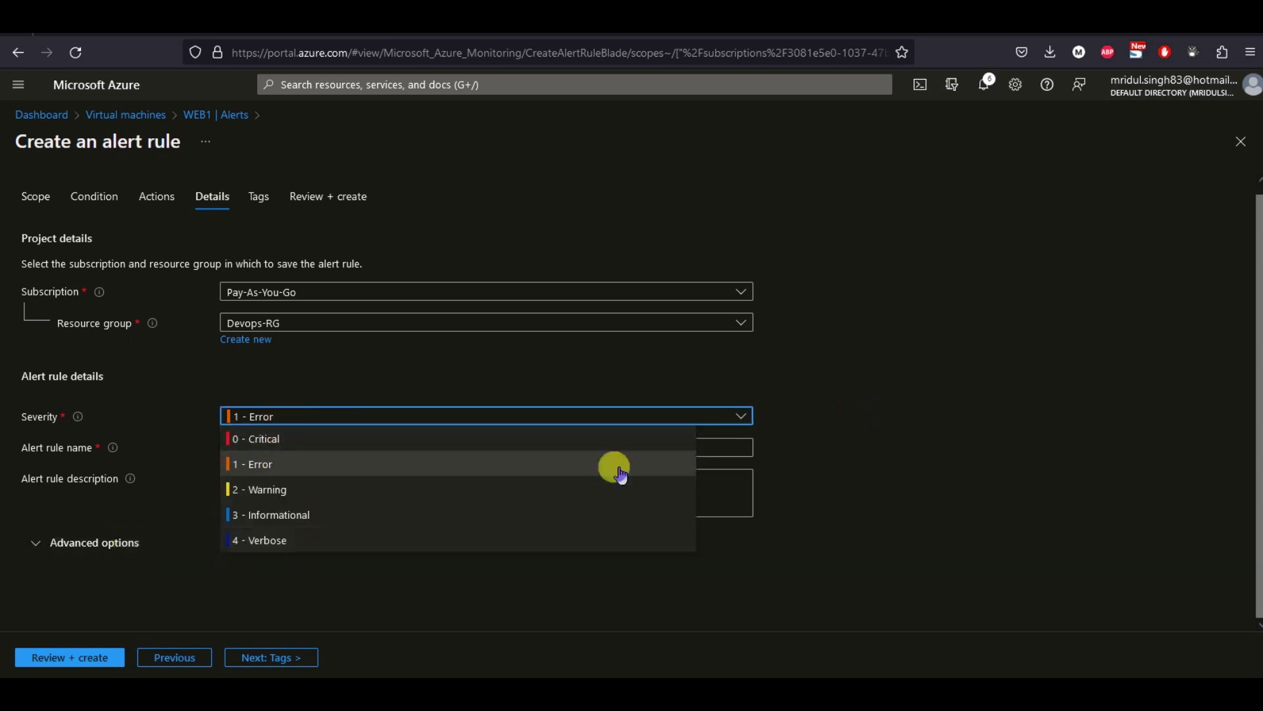
left_click(787, 419)
left_click(257, 447)
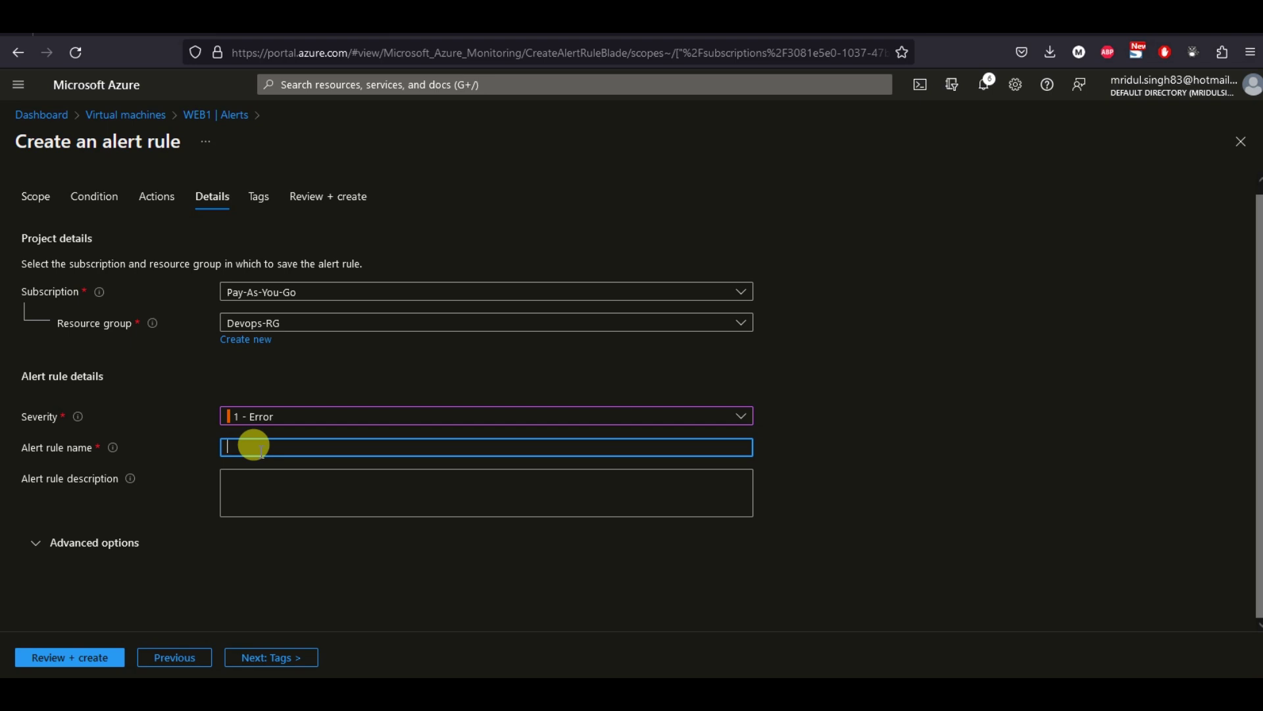
type("VM-Alert-Rule")
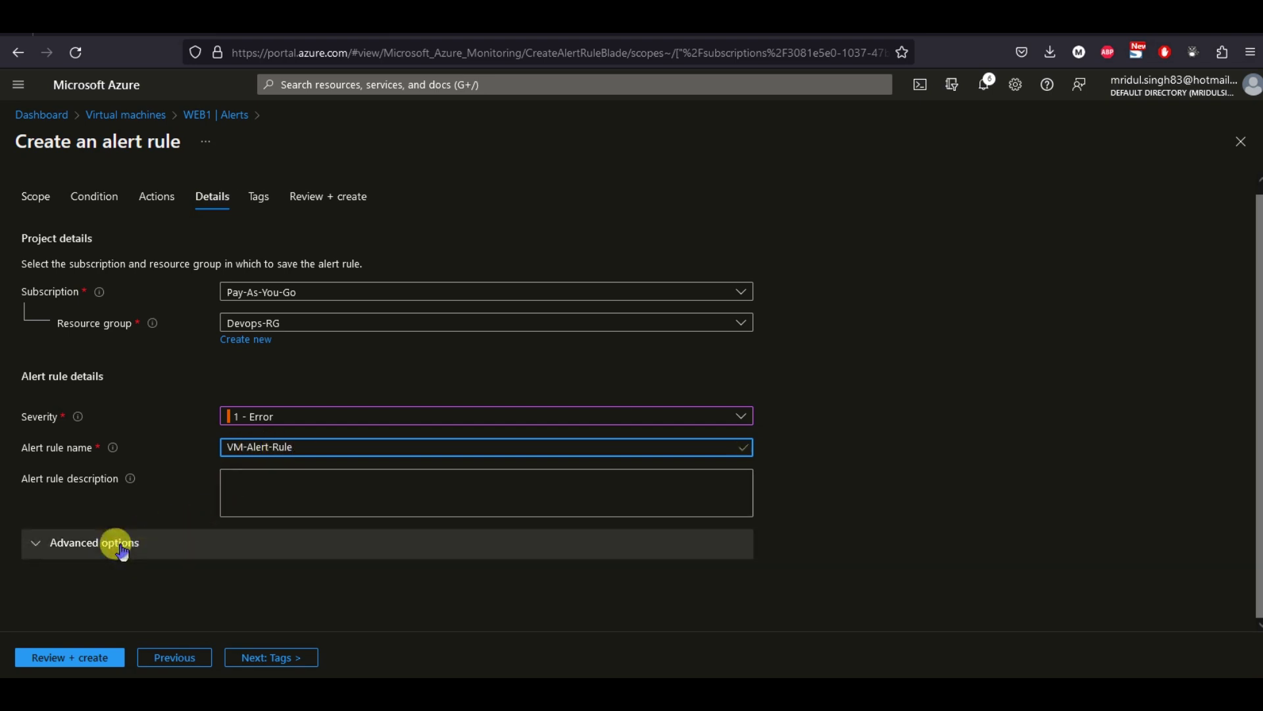
Advance past Tags to the Review + create summary and check the Azure Monitor pricing details.
left_click(280, 660)
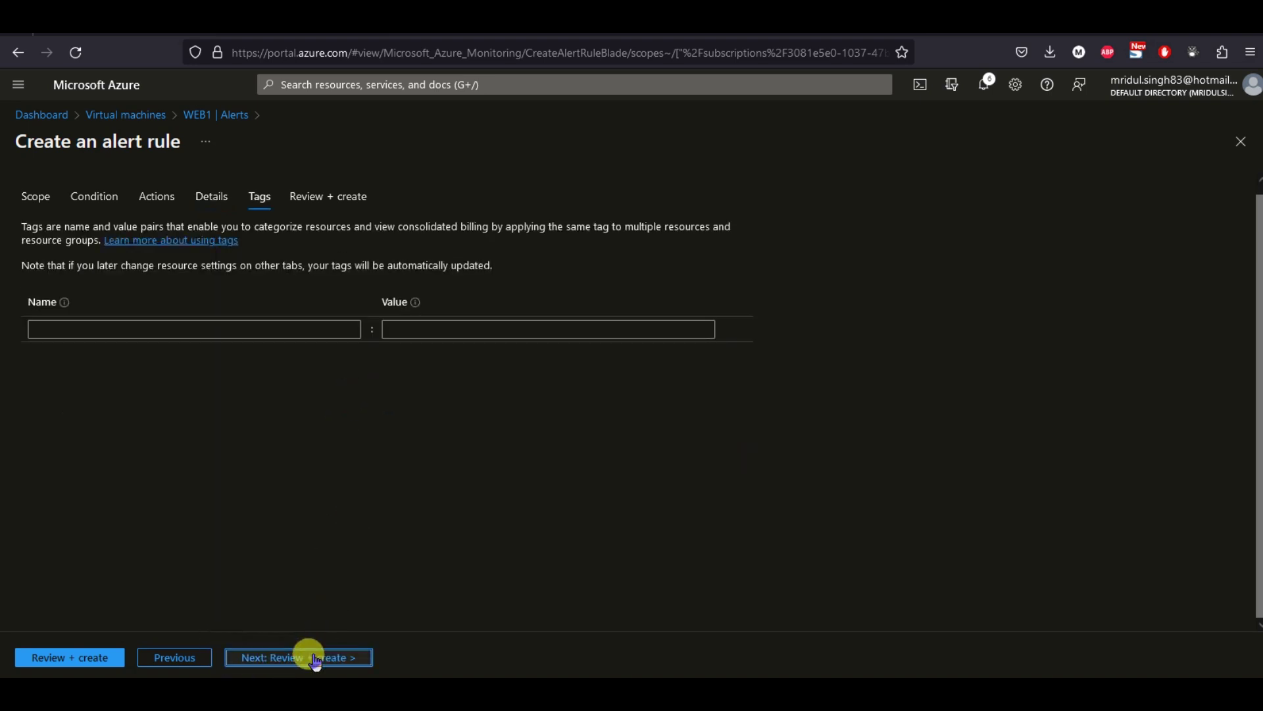
left_click(310, 654)
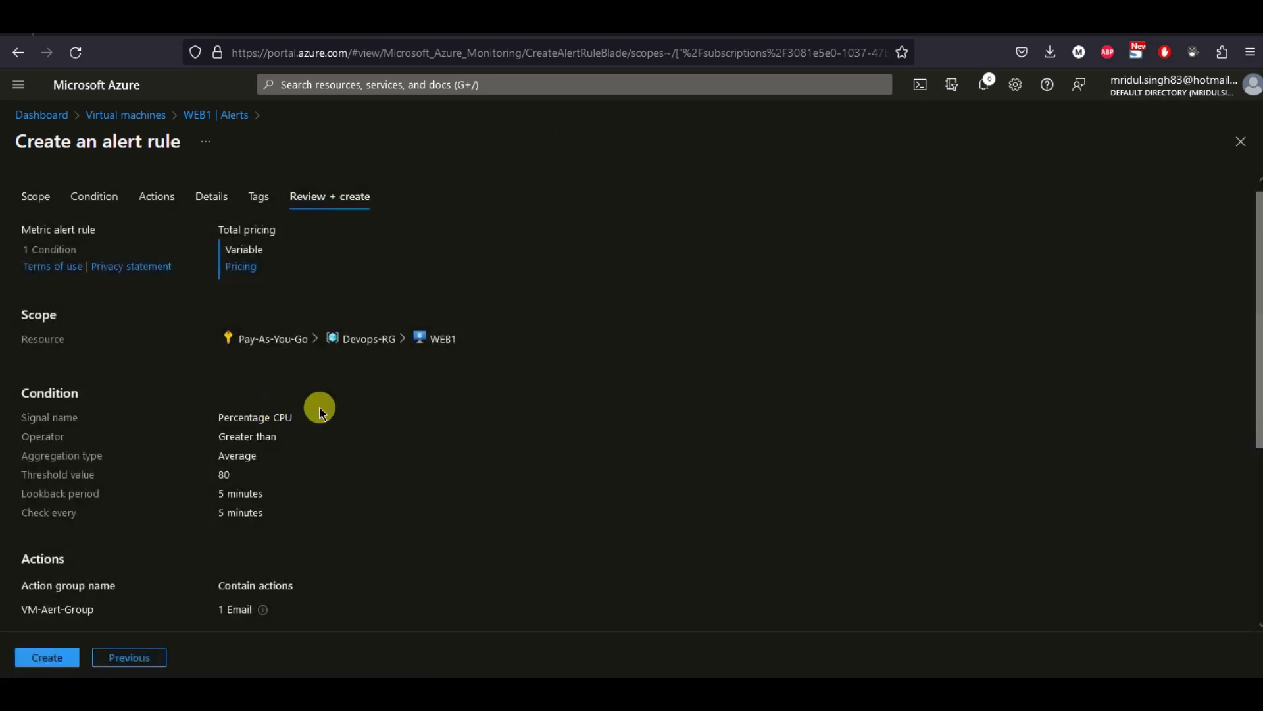
left_click(239, 270)
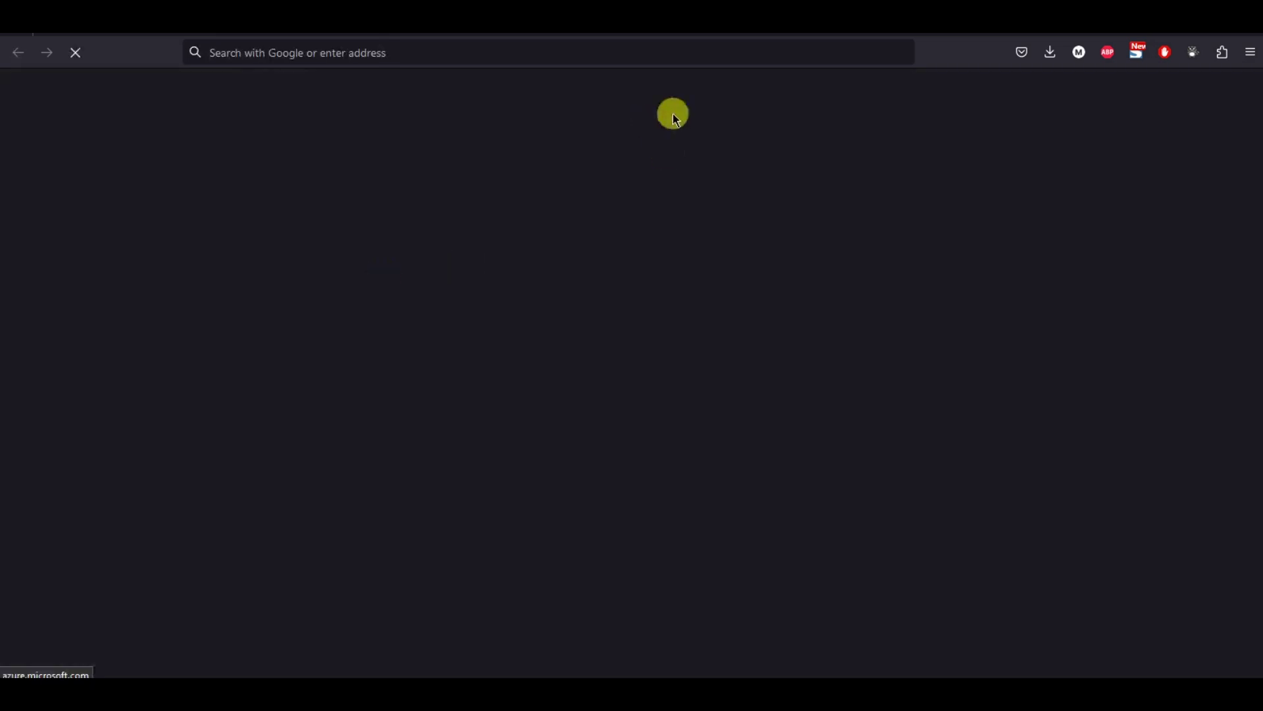
key("ctrl+w")
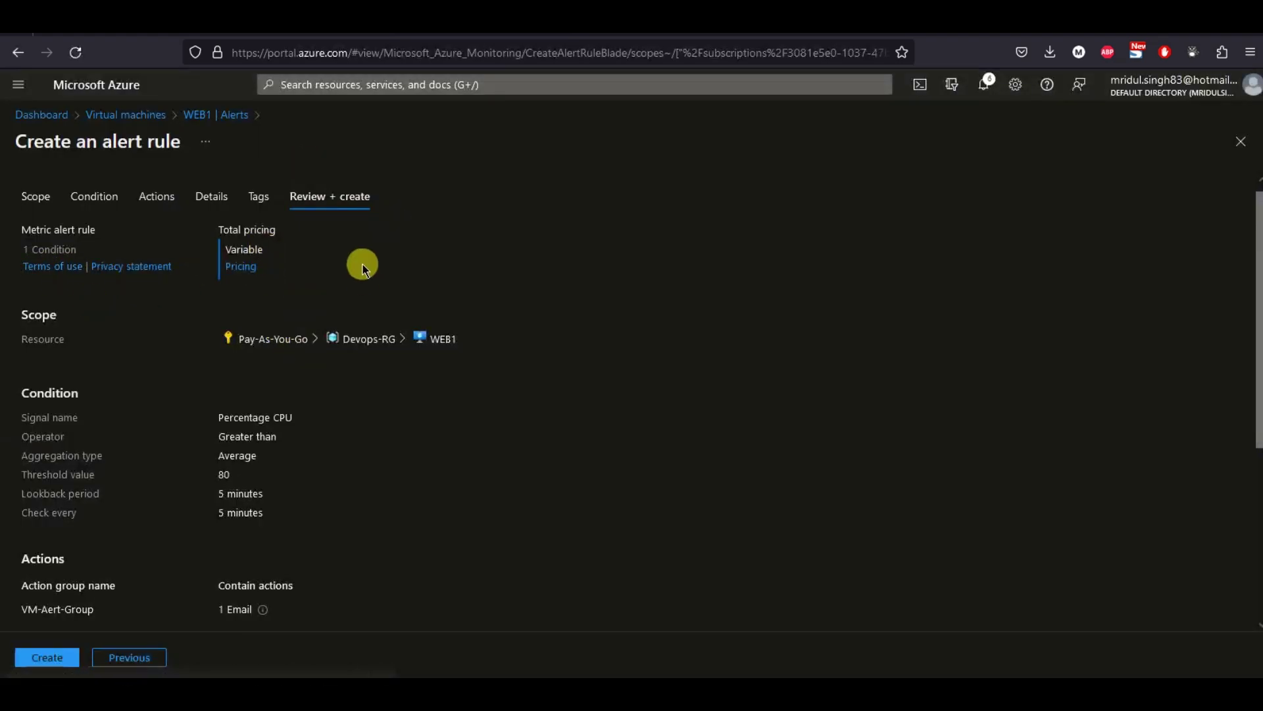
scroll(382, 365, "down", 4)
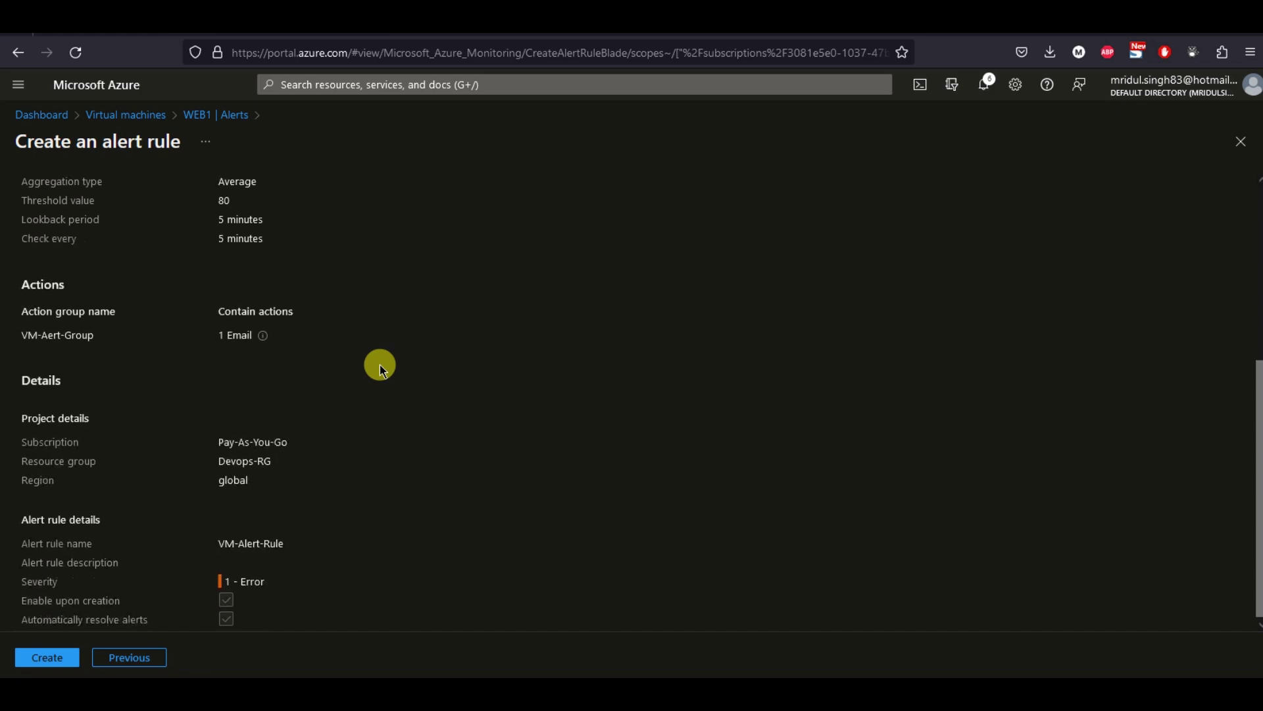
scroll(381, 365, "up", 2)
scroll(380, 362, "up", 3)
left_click(235, 271)
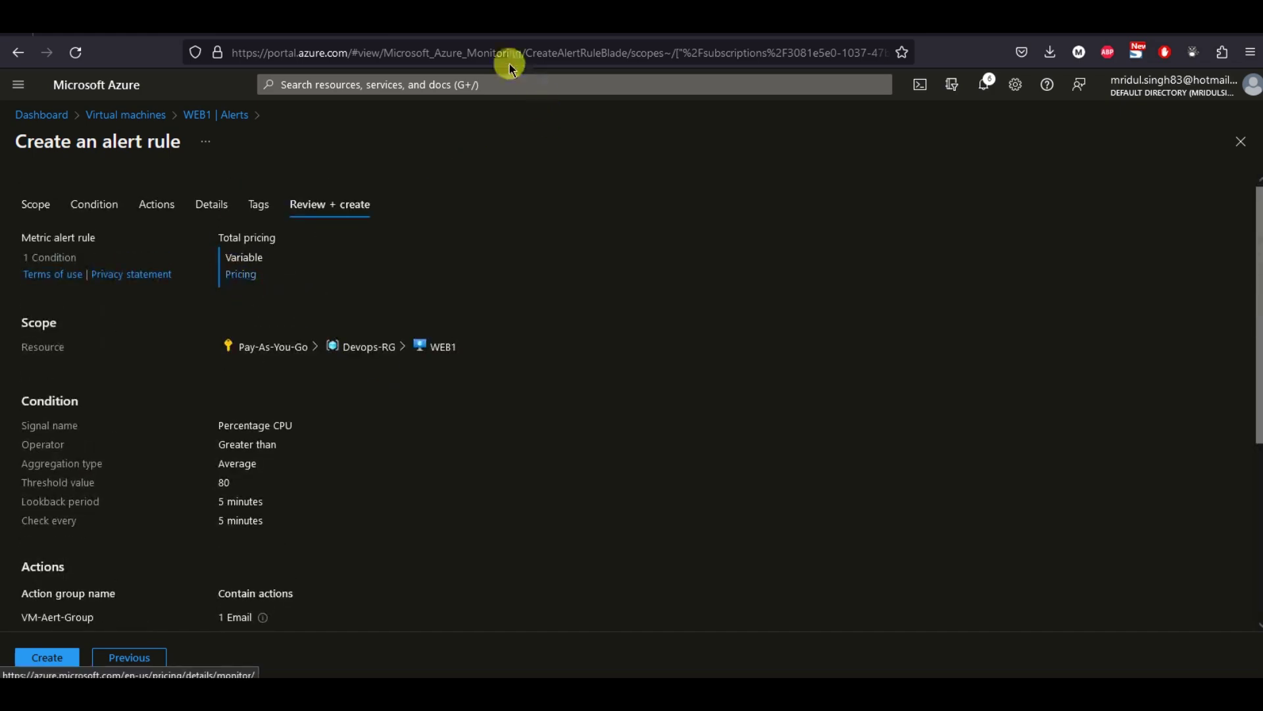
scroll(460, 377, "down", 5)
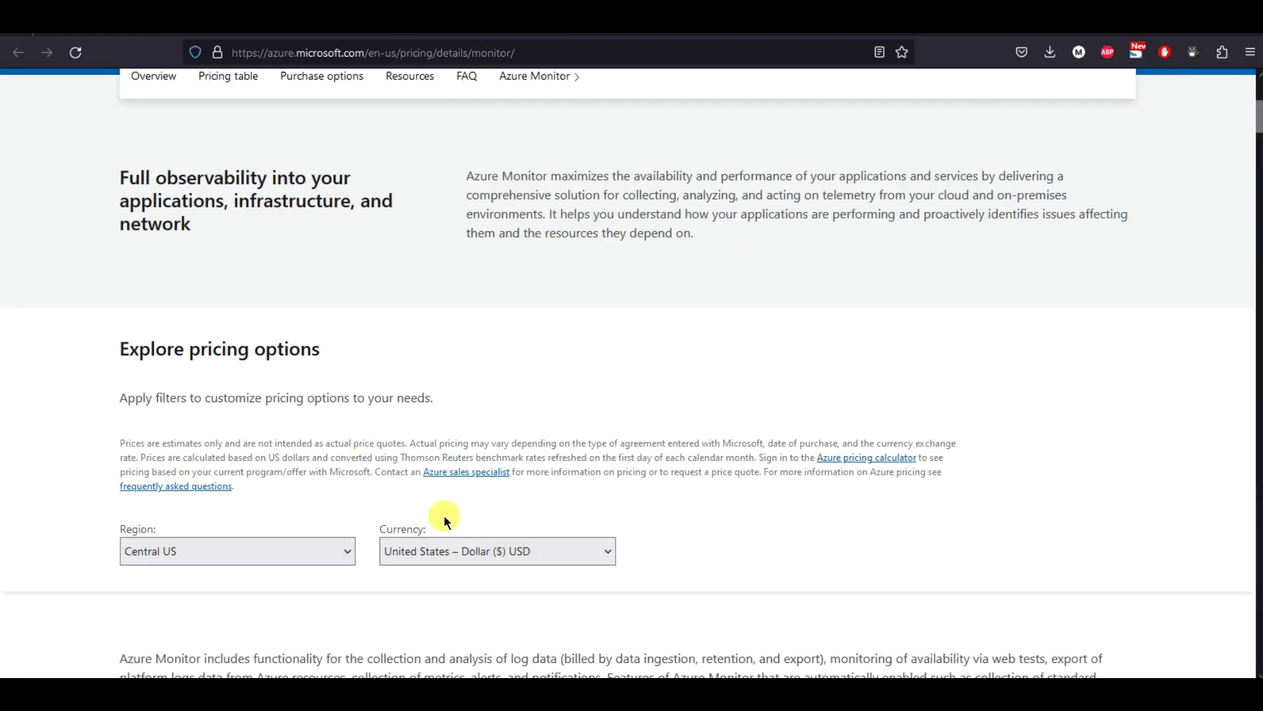
scroll(239, 385, "down", 2)
scroll(238, 385, "down", 6)
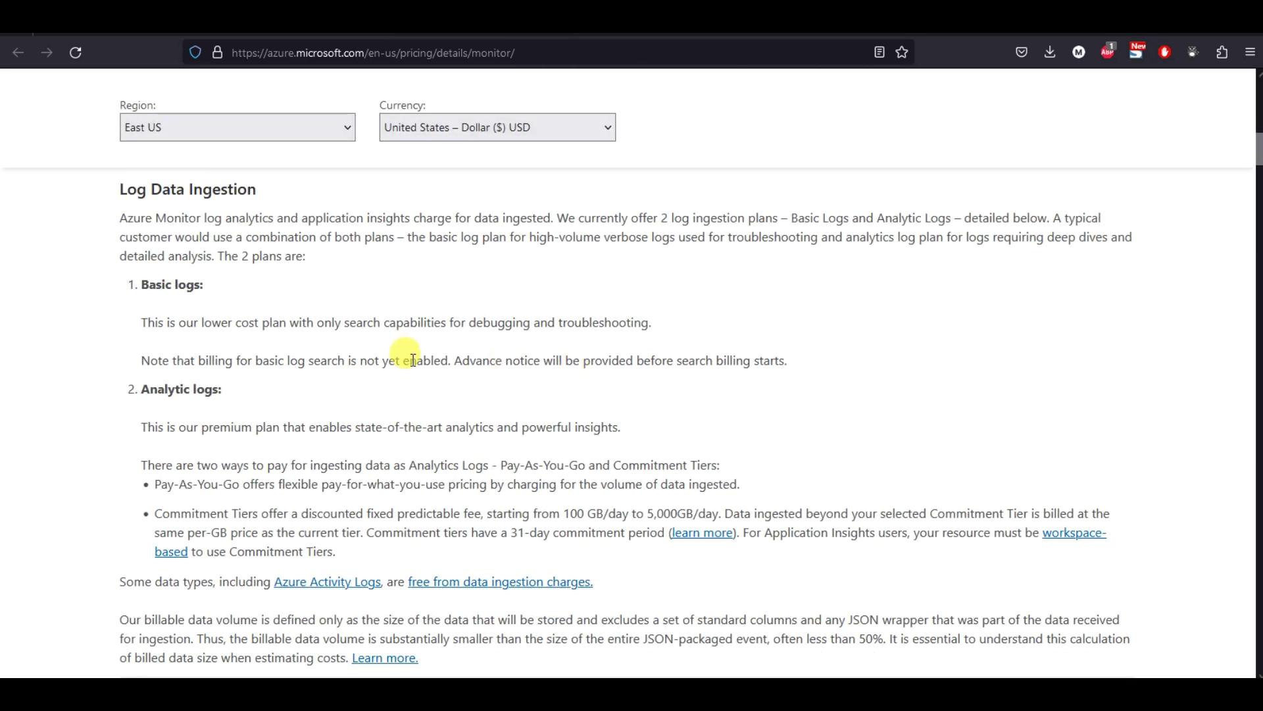
key("ctrl+w")
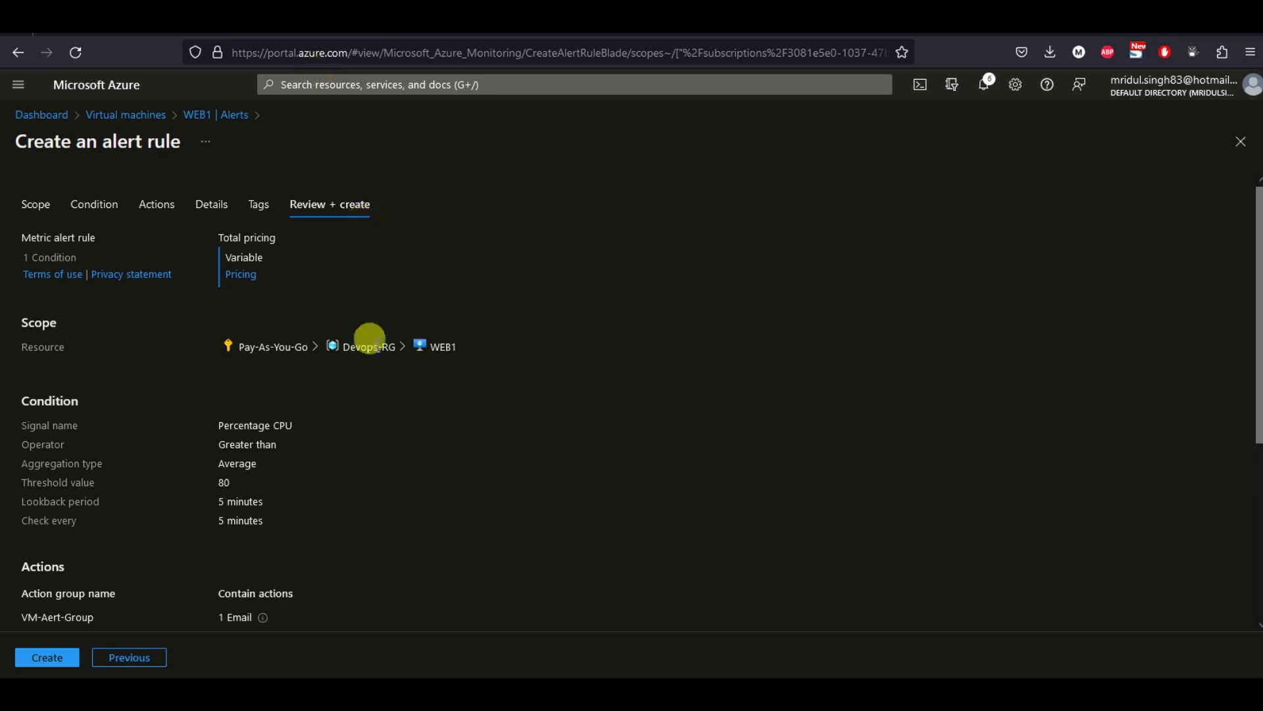
Create VM-Alert-Rule from the Review + create tab and wait for the creation confirmation.
left_click(41, 657)
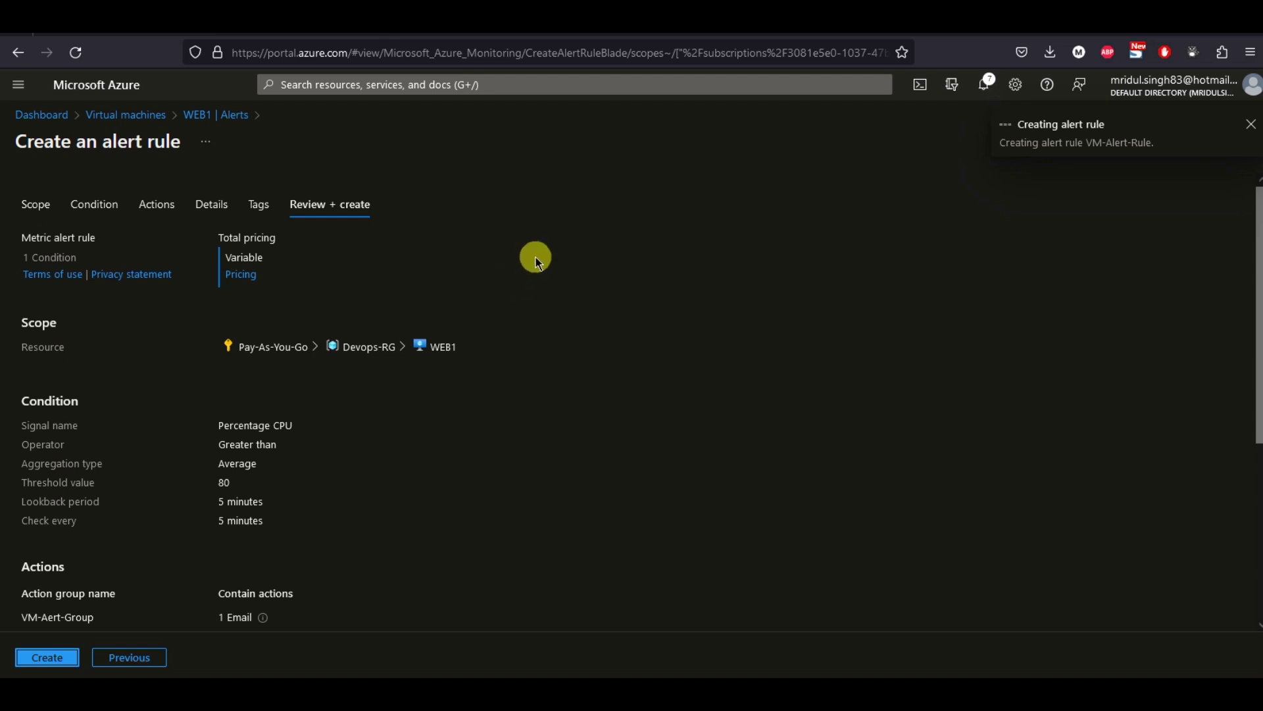
scroll(546, 250, "down", 5)
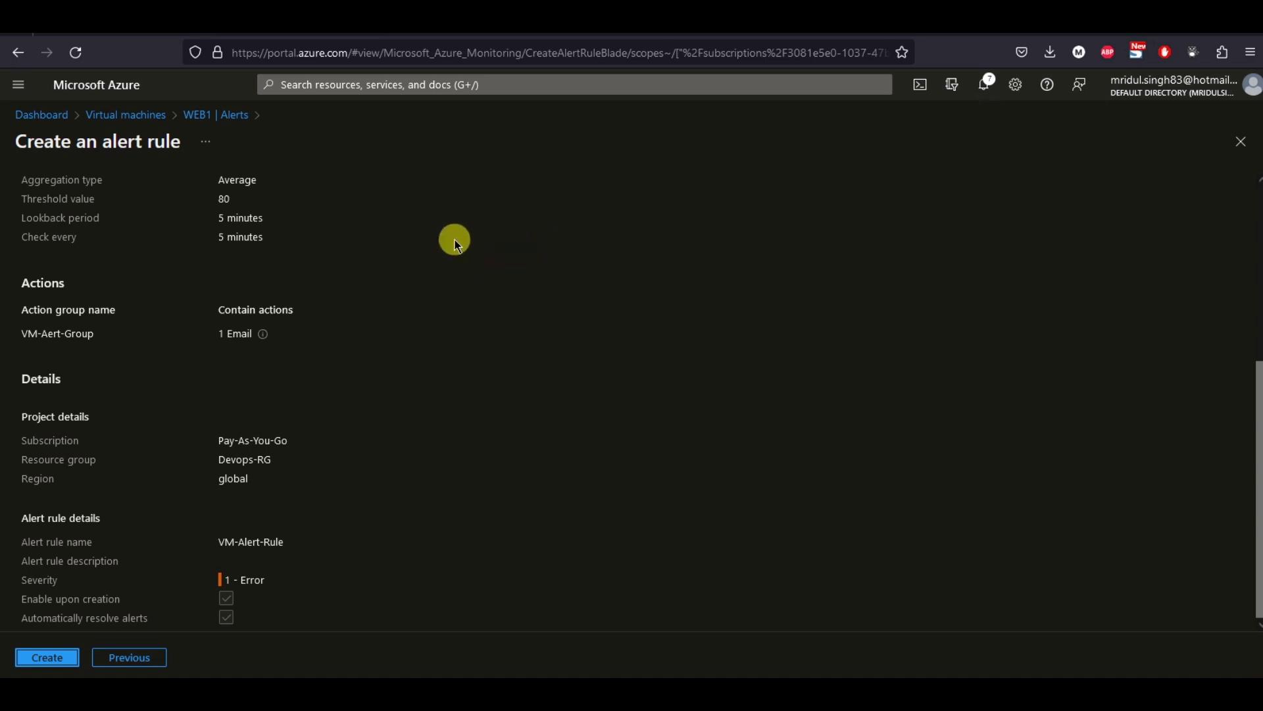
left_click(47, 657)
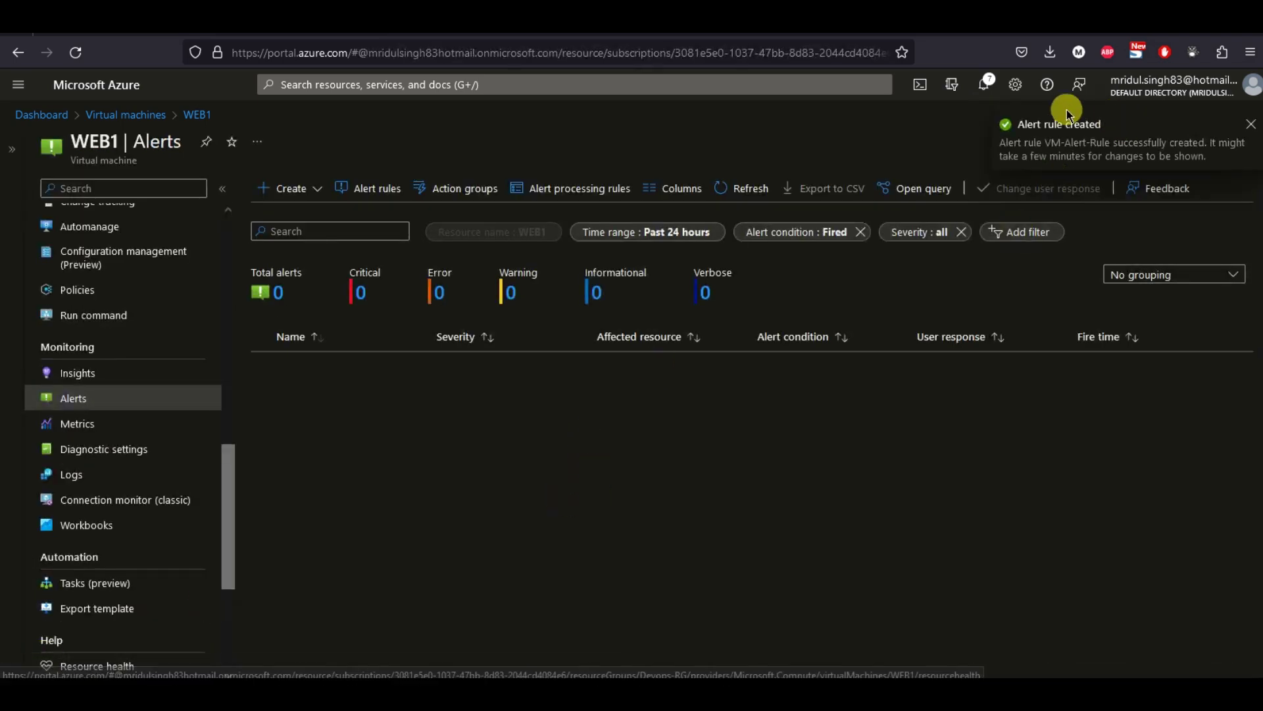
left_click(375, 191)
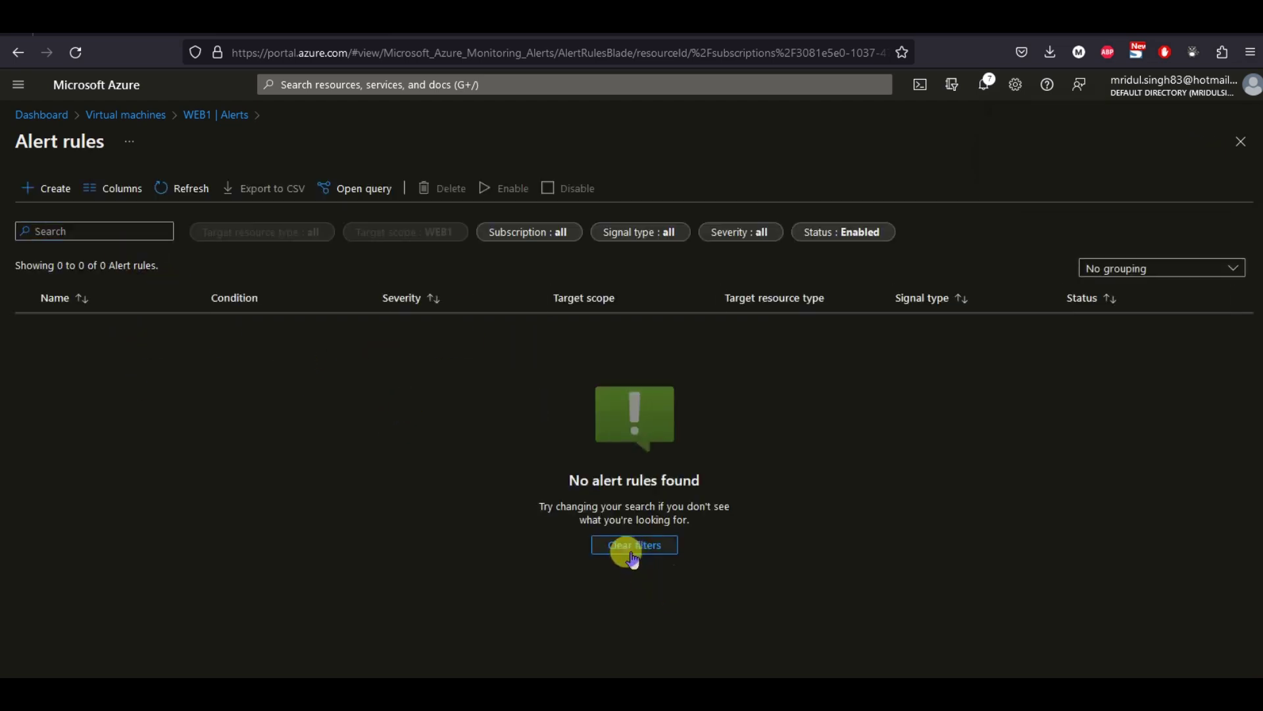
left_click(633, 550)
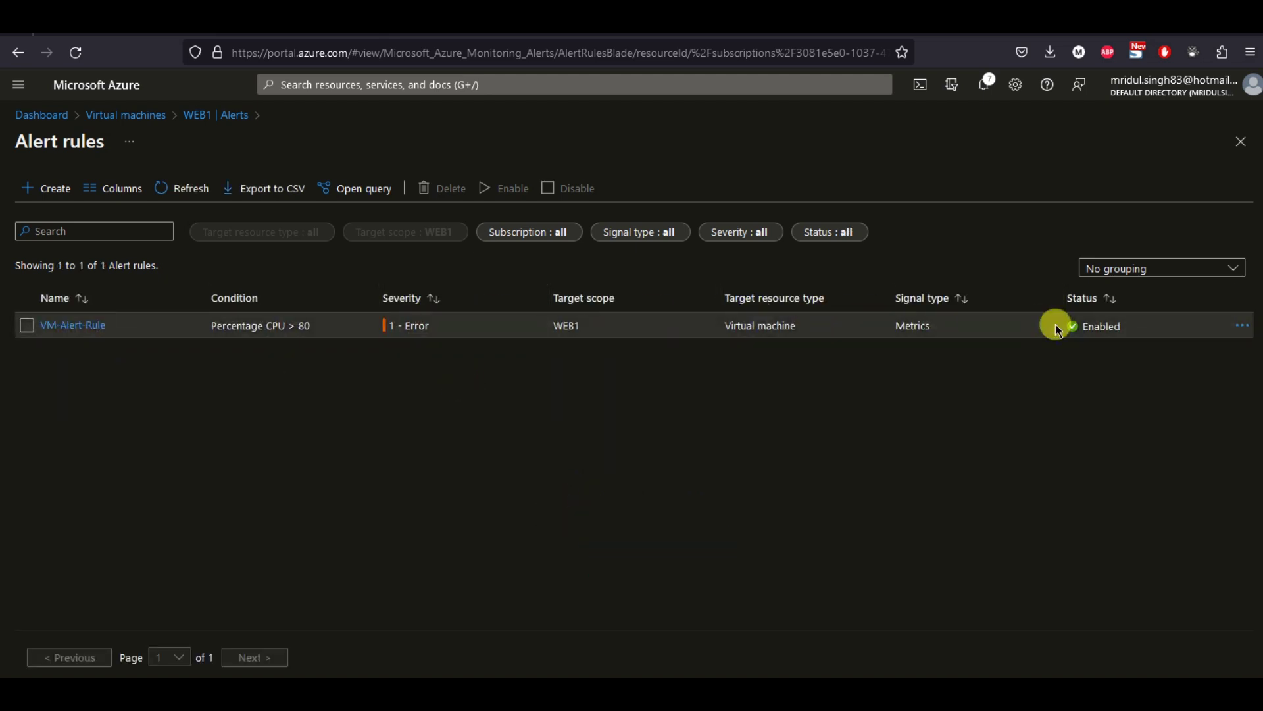
left_click(27, 325)
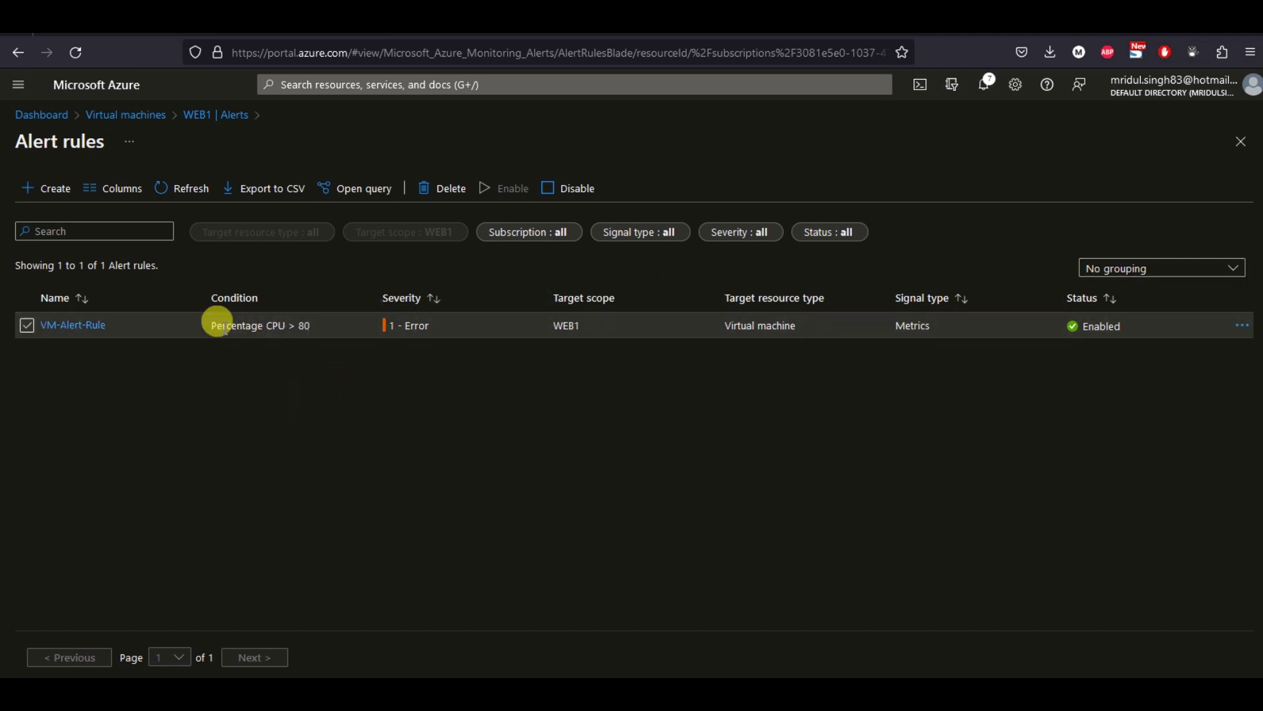
left_click_drag(208, 324, 303, 321)
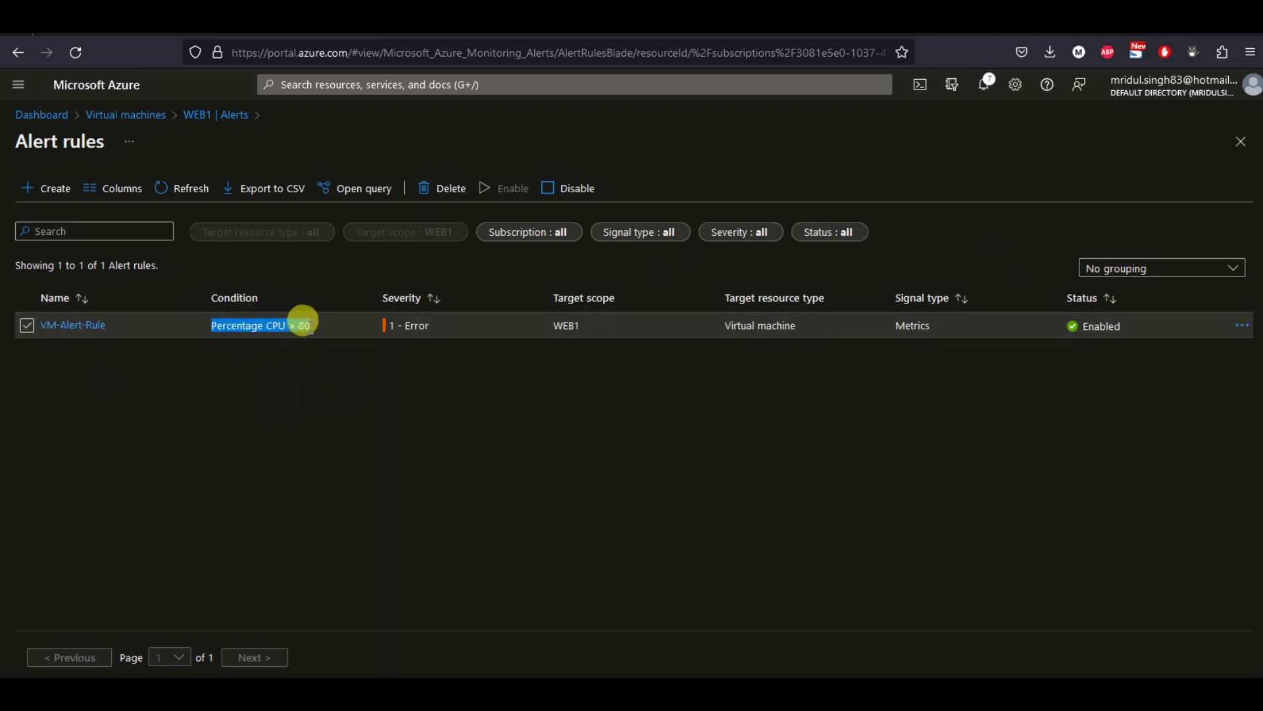
left_click(302, 381)
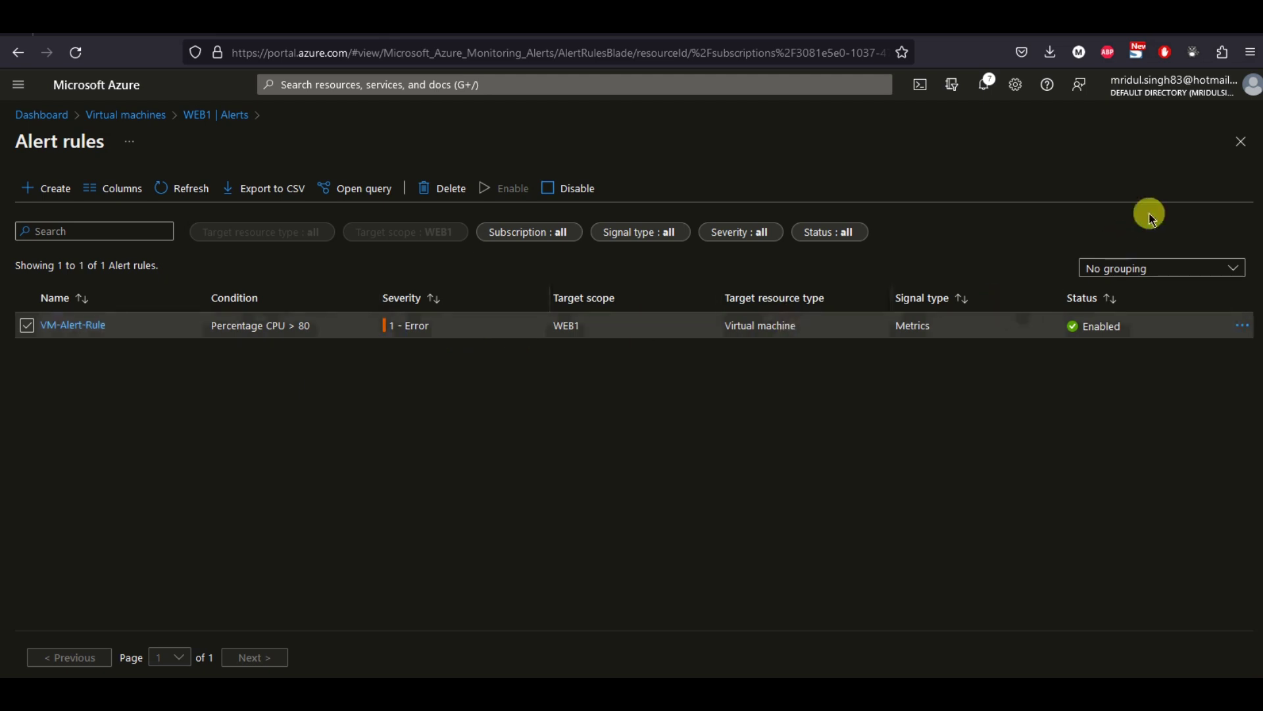
left_click(1240, 143)
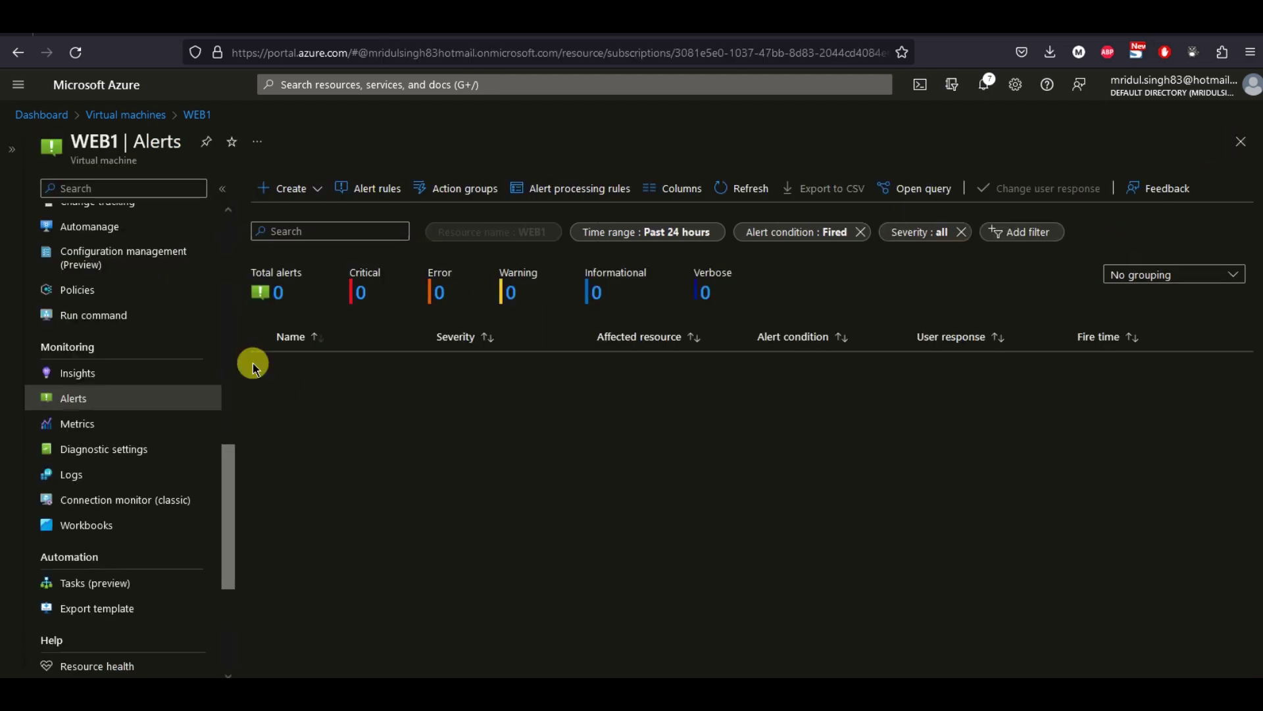